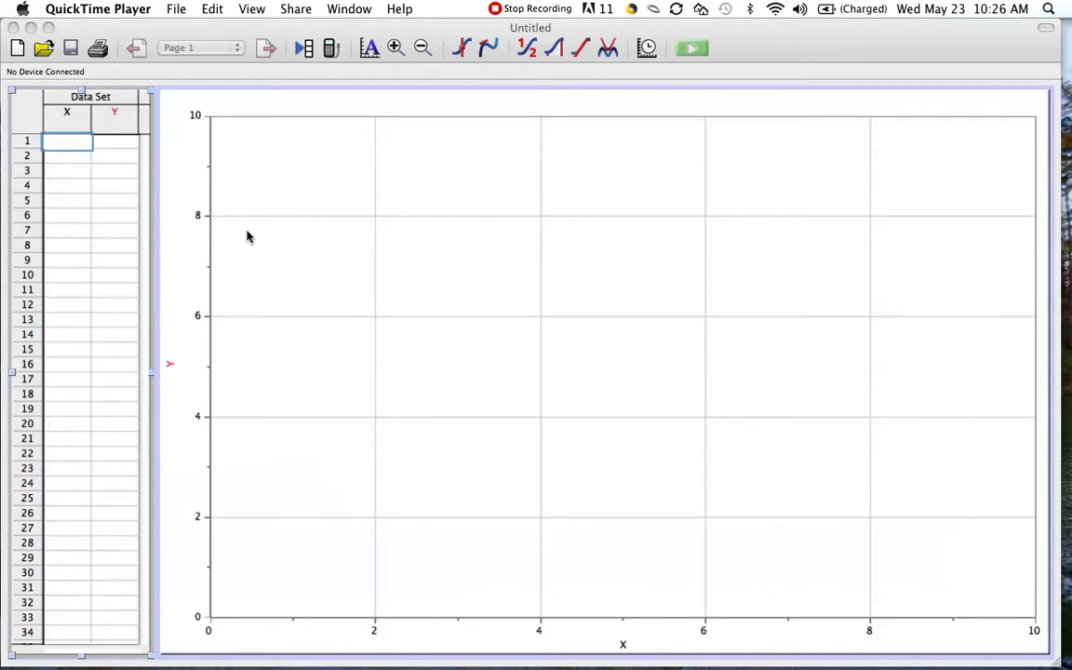
Name the X column "Volume" and give it the short name "V".
double_click(66, 114)
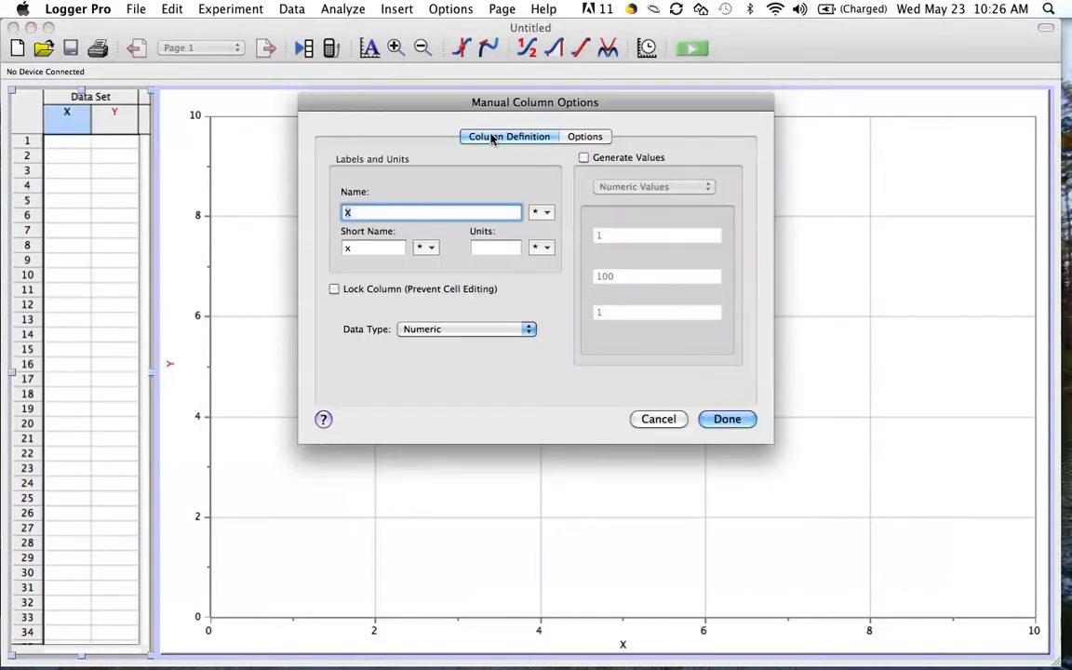
text(Vo)
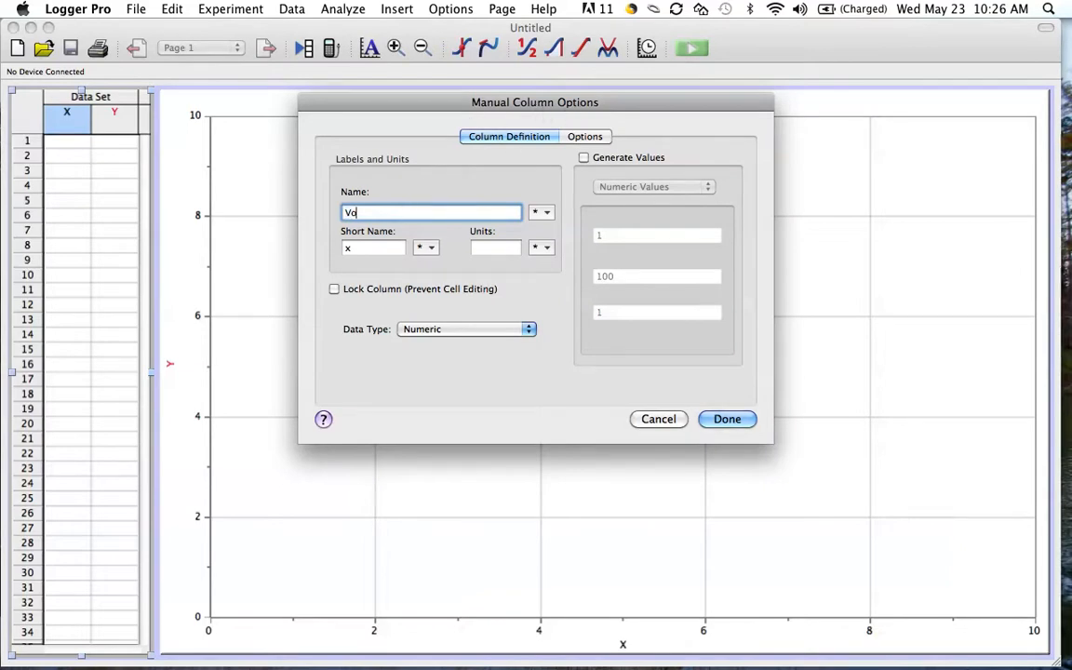
text(lume)
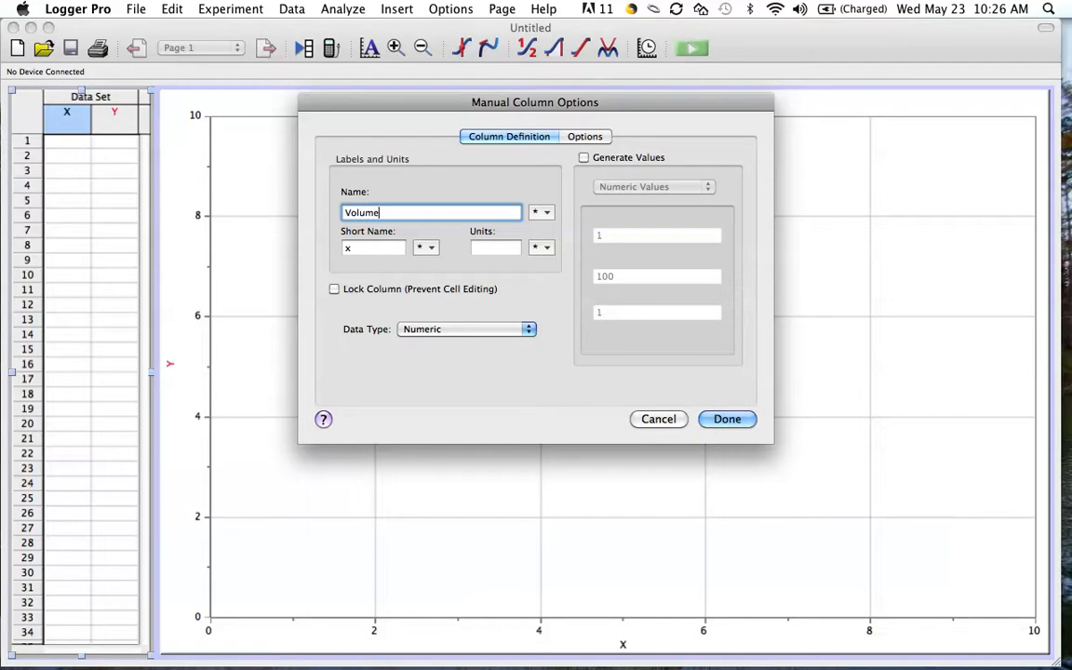
click(391, 246)
key(BackSpace)
text(V)
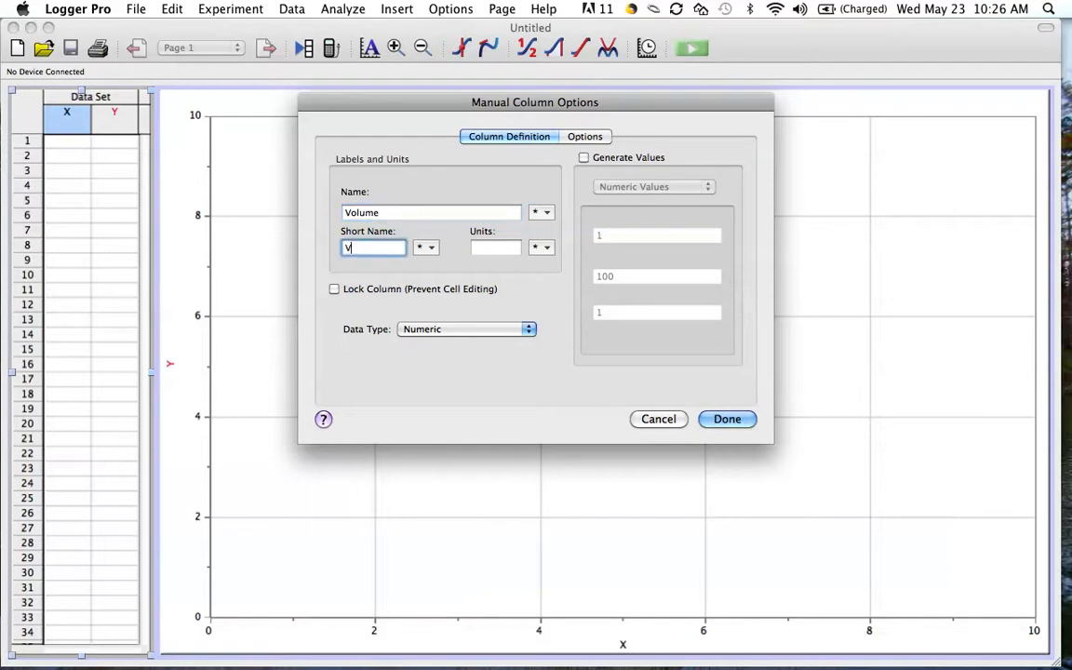
Set the Volume column's units to cm³, using a superscript 3, and apply the column options.
click(501, 249)
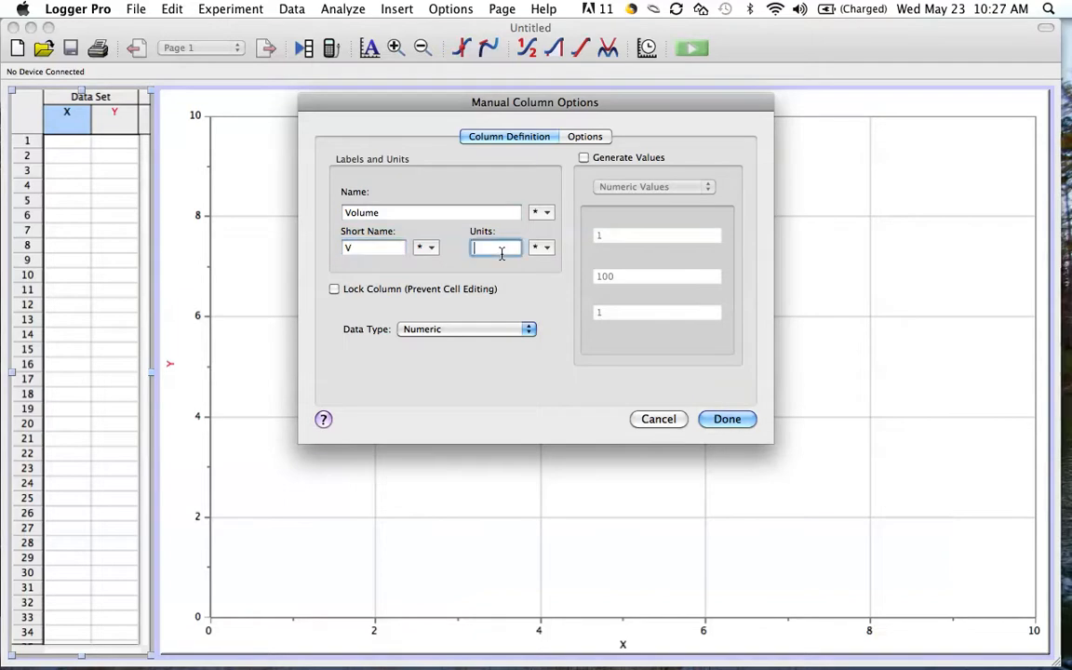
text(cm)
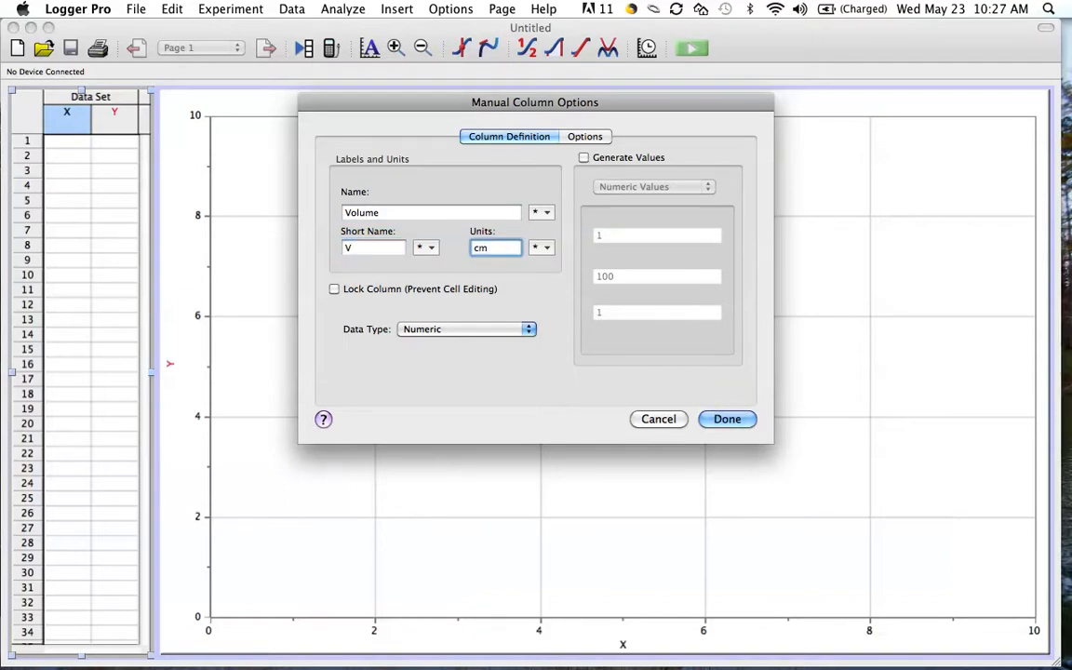
click(547, 248)
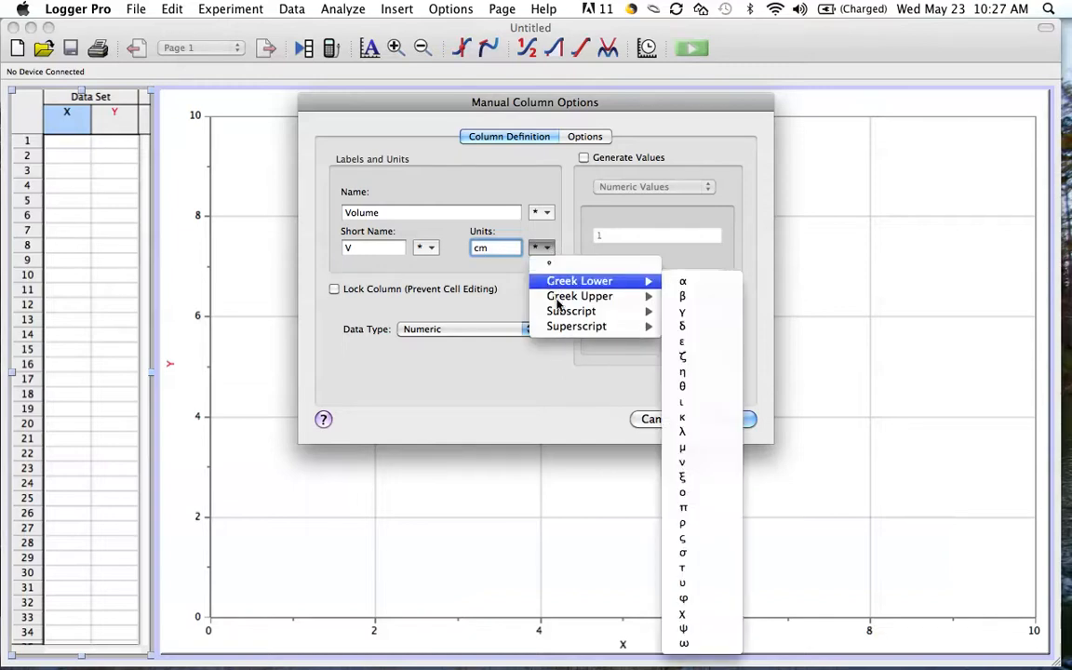
mouse_move(563, 328)
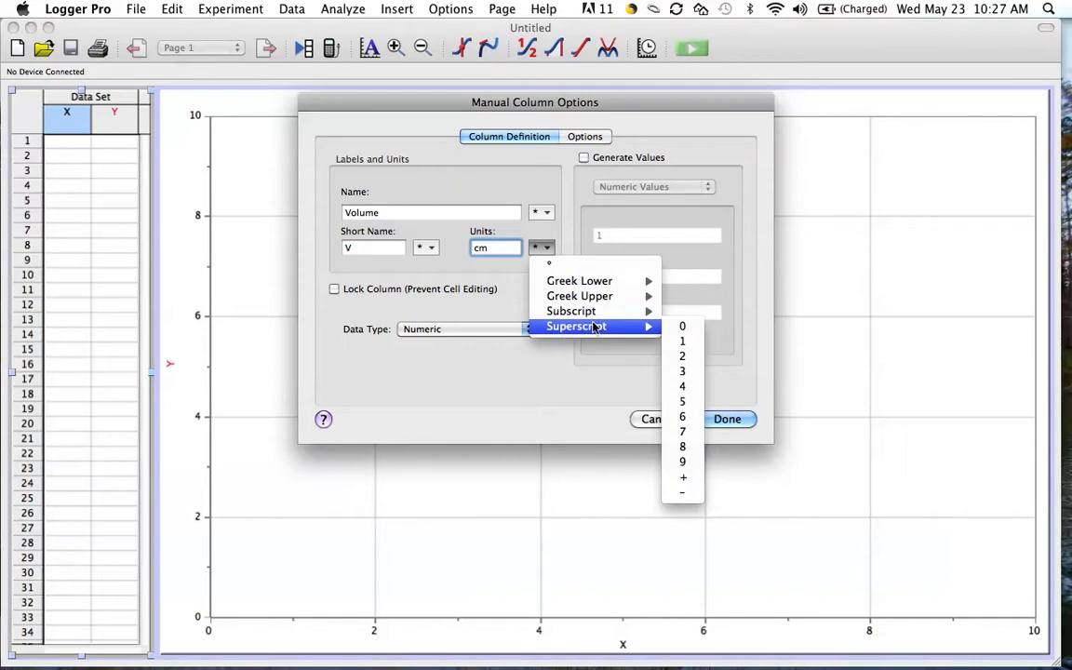
click(680, 372)
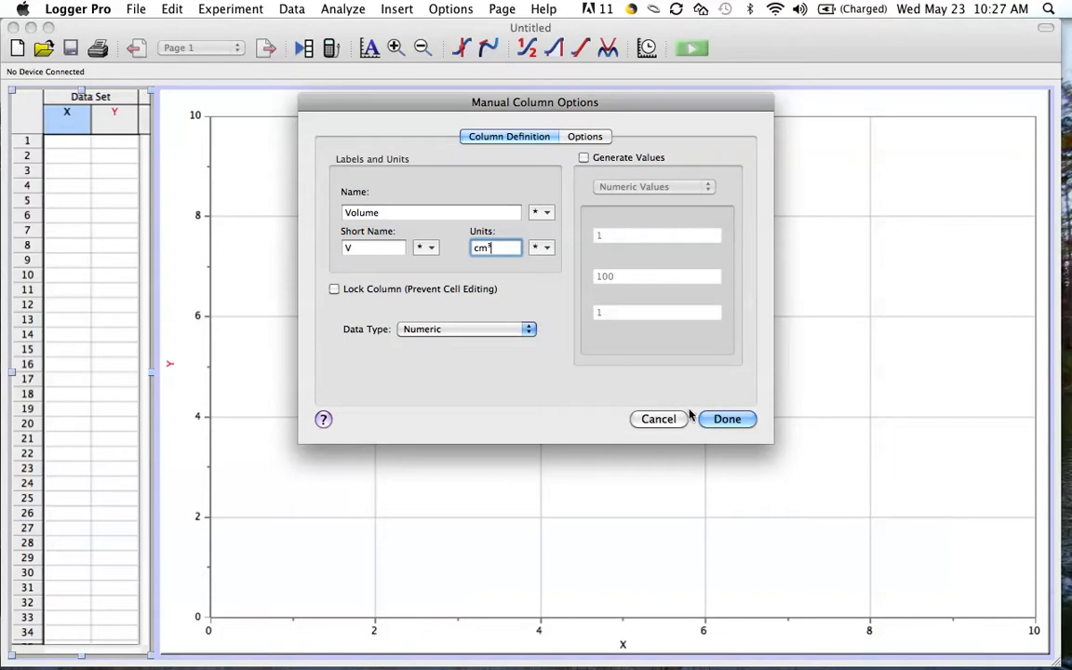
click(724, 420)
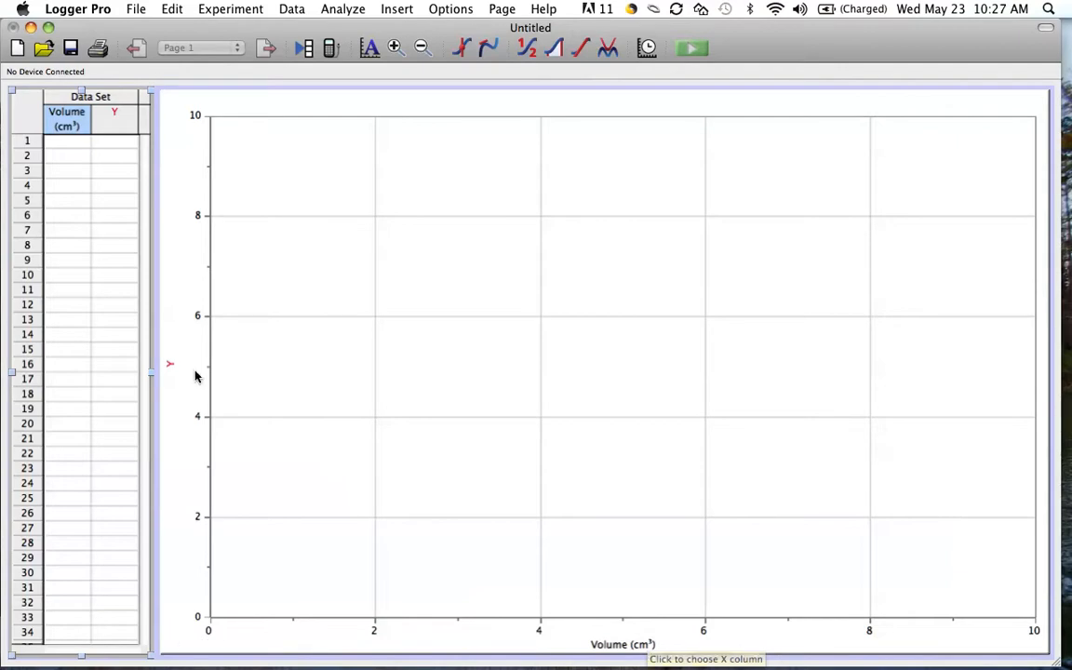
Define the Y column as "Mass" with short name "M" and units "g".
double_click(116, 114)
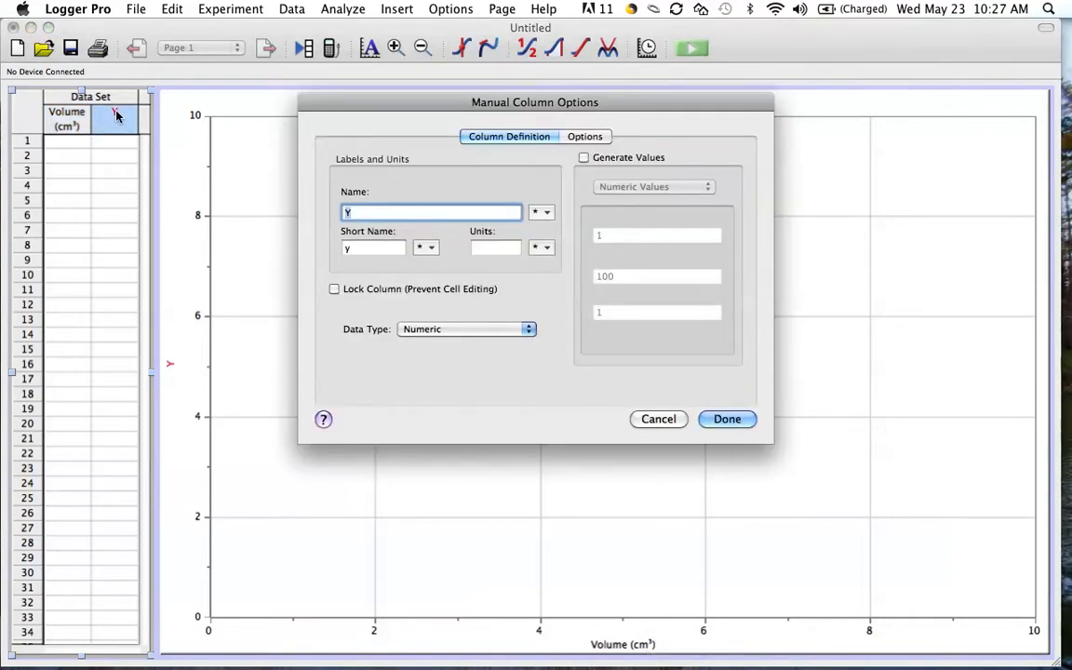
text(Mass)
click(347, 246)
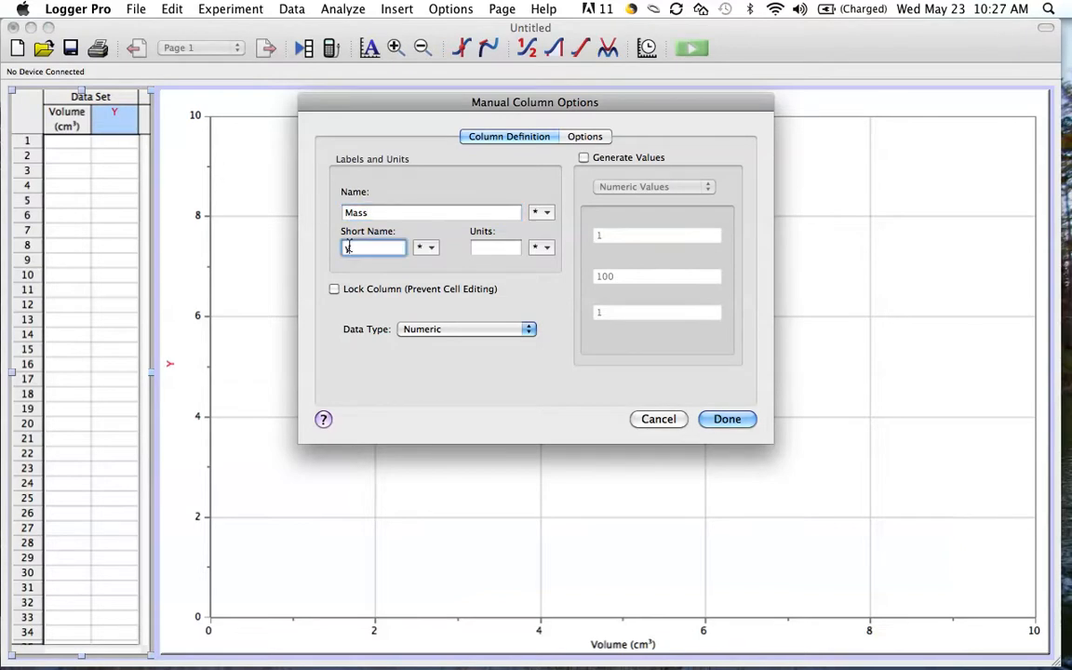
key(BackSpace)
text(M)
click(491, 248)
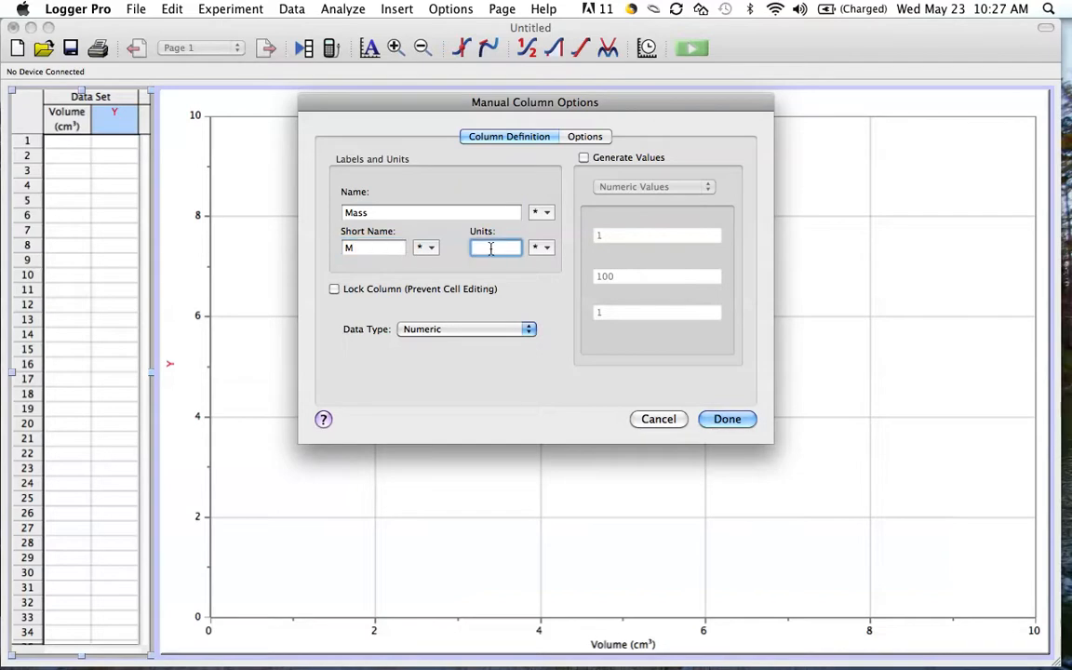
text(g)
click(717, 420)
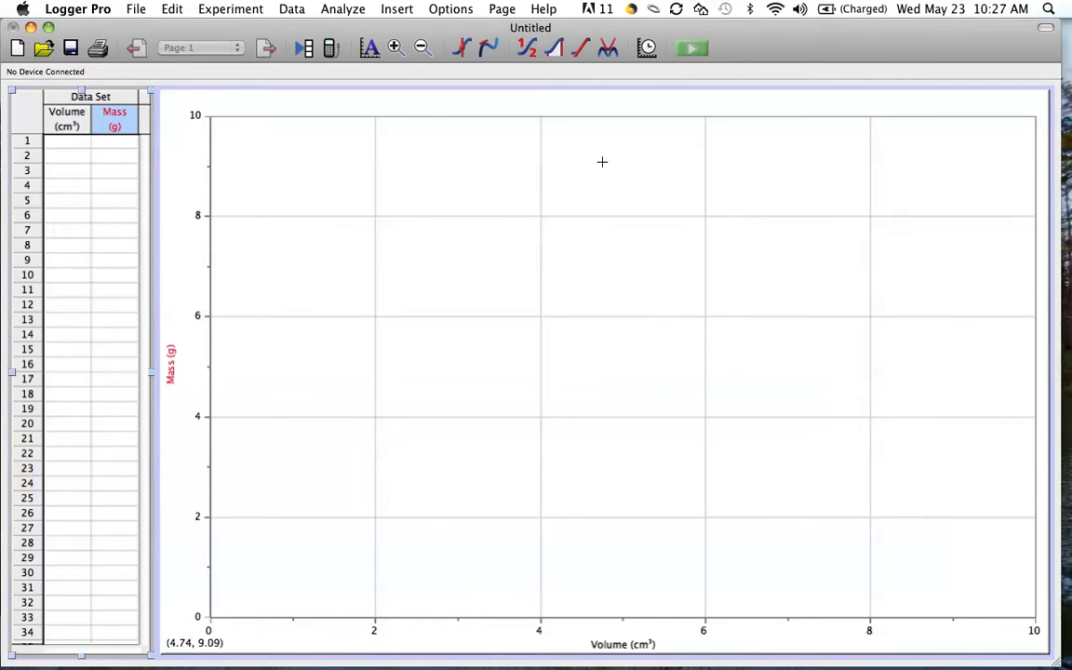
Title the graph "Density of Steel Bearings".
double_click(597, 104)
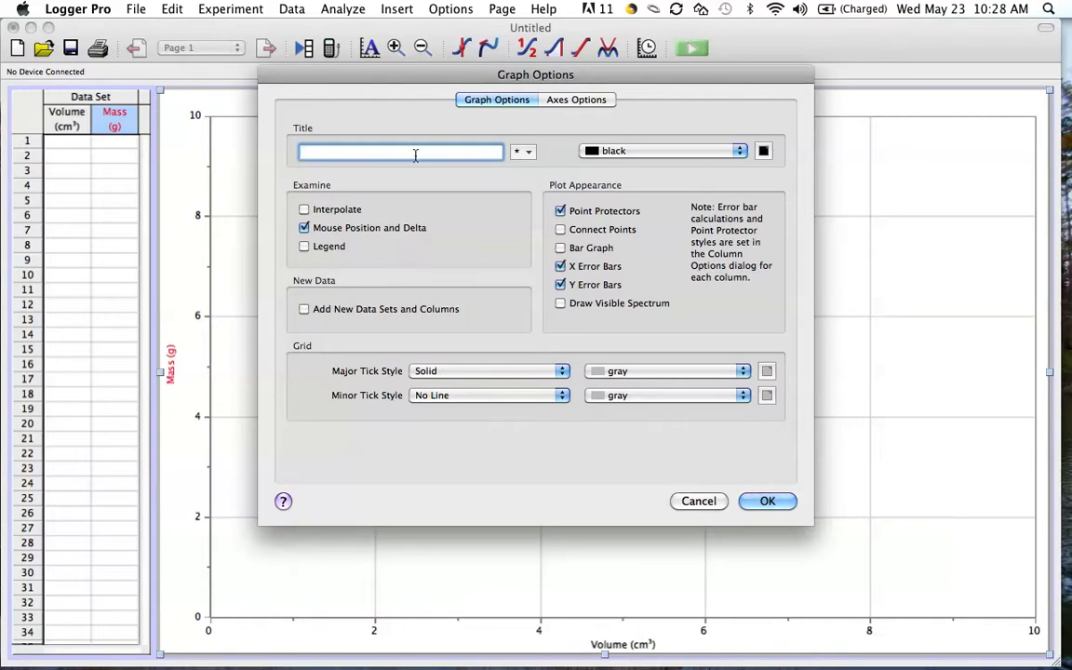
text(D)
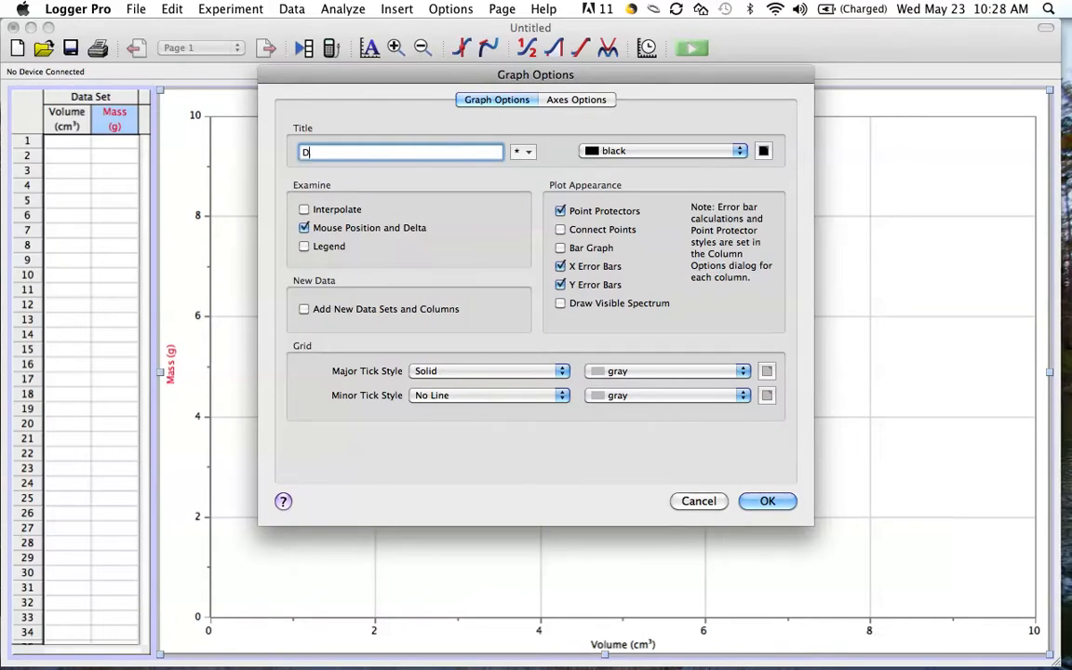
text(ensity o)
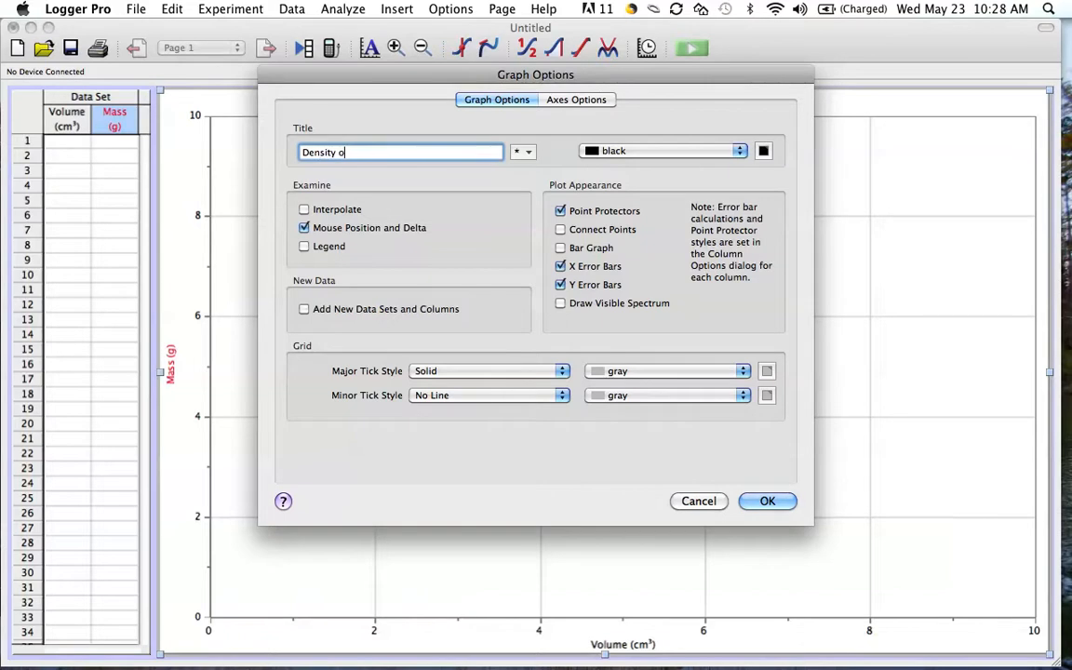
text(f Steel Bearings)
click(759, 503)
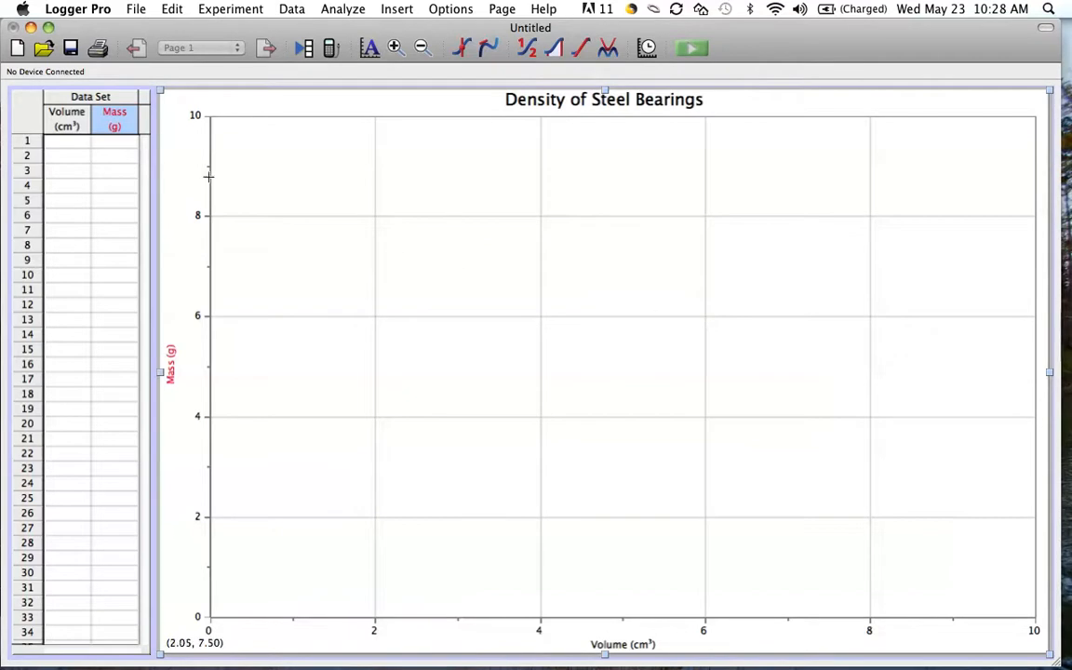
Enter the first two data rows: volume 0.6 with mass 5.54, and volume 1.5 with mass 16.41.
click(82, 143)
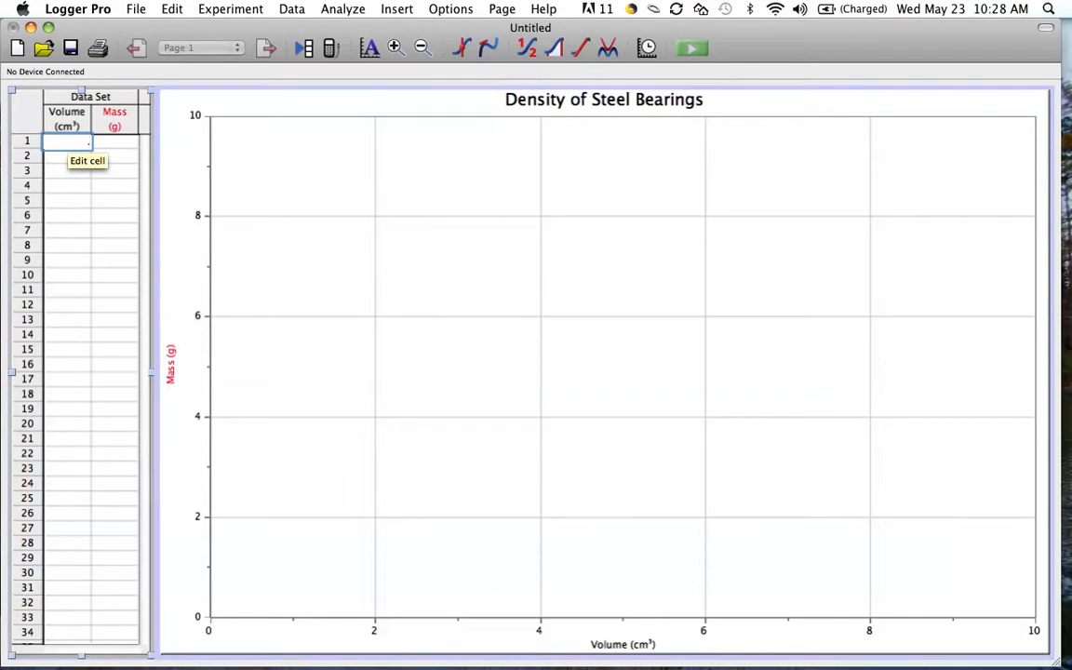
key(Tab)
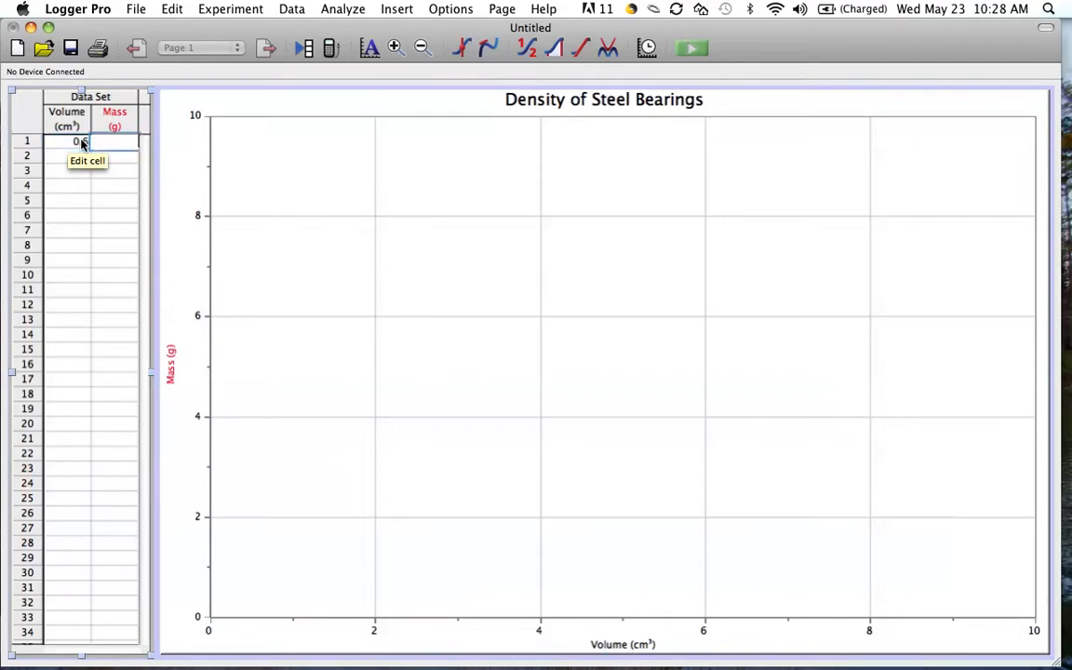
text(5.54)
key(Return)
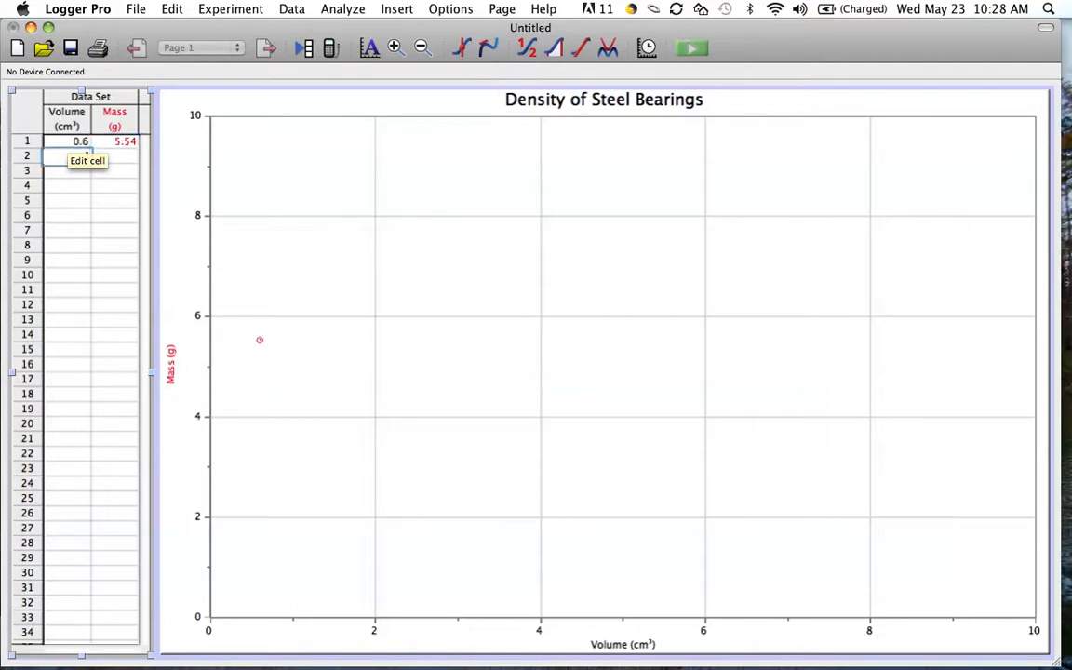
text(1.5)
key(Tab)
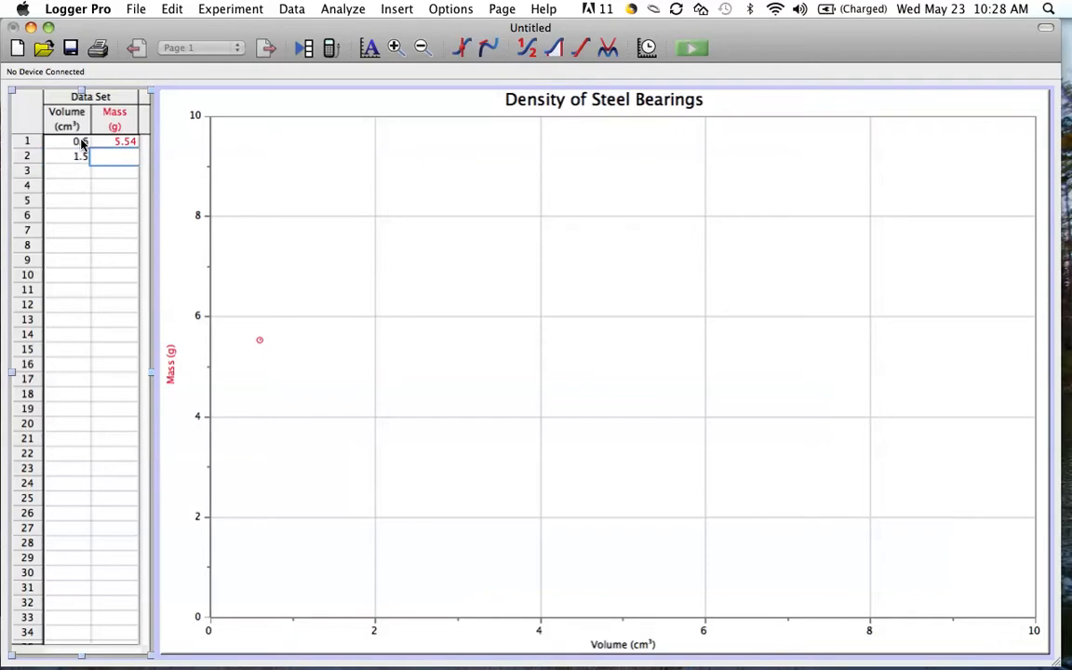
text(16.41)
key(Return)
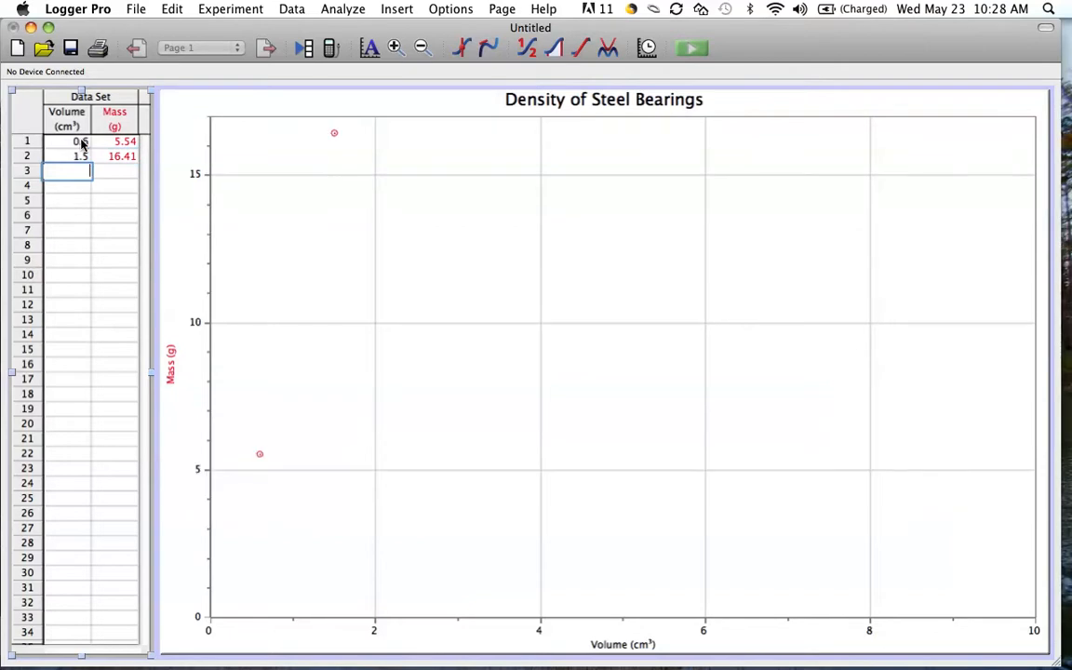
Enter data rows 3 and 4: volume 4 with mass 28.09, and volume 8.0 with mass 65.07.
text(4)
key(Return)
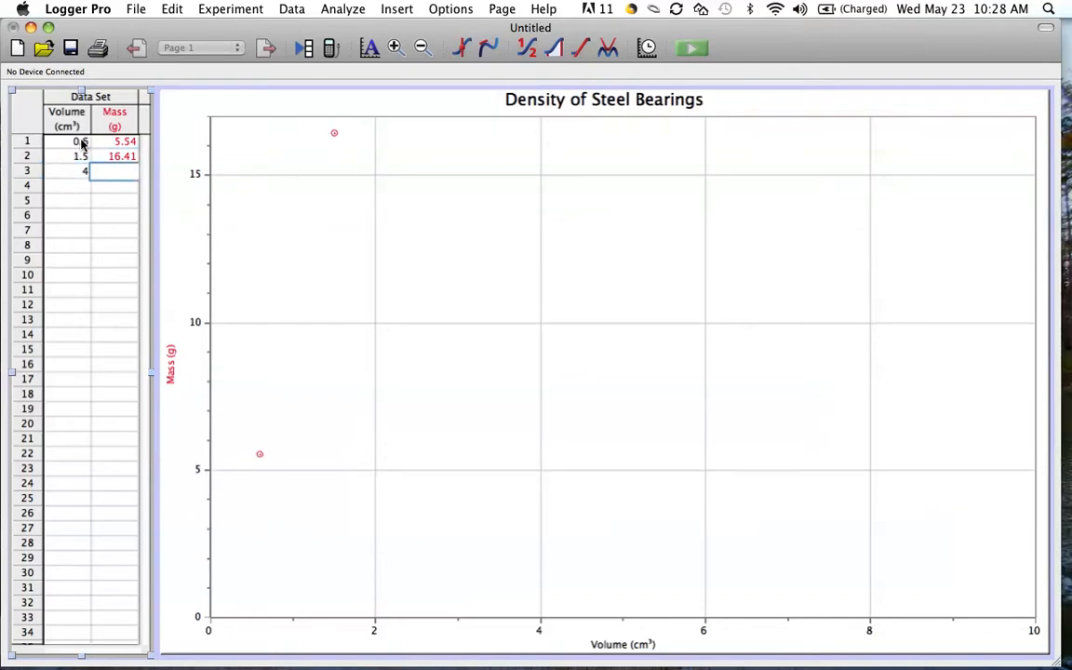
text(28.09)
key(Return)
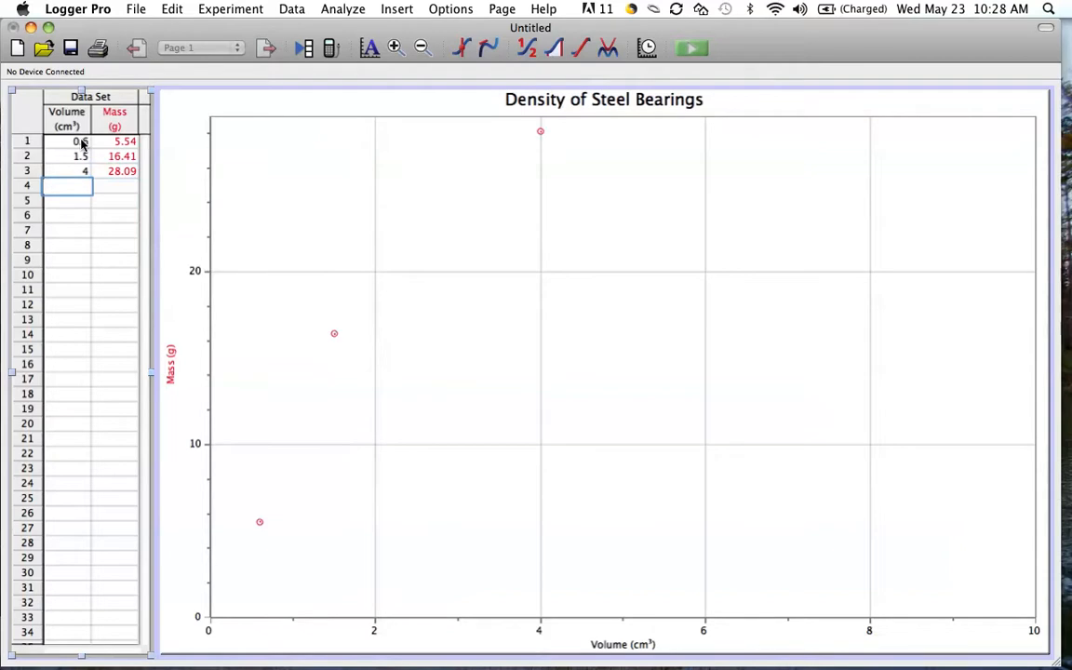
text(8.0)
key(Tab)
text(65.0)
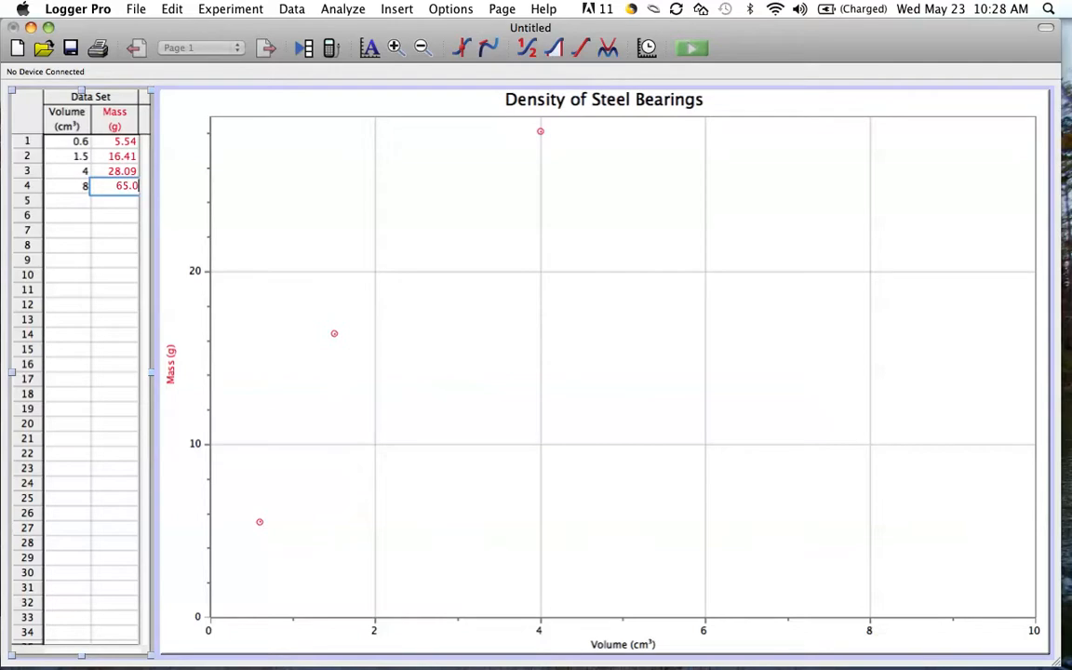
text(7)
key(Return)
Enter the fifth data row with volume 12 and mass 95.65.
text(12)
key(Tab)
text(9)
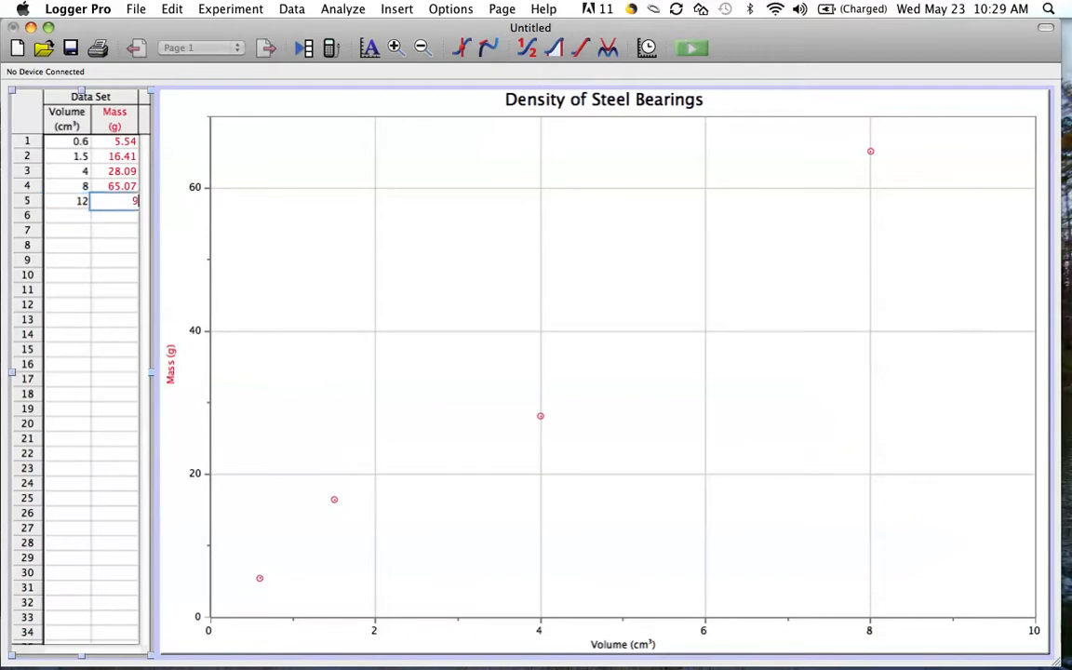
text(5.65)
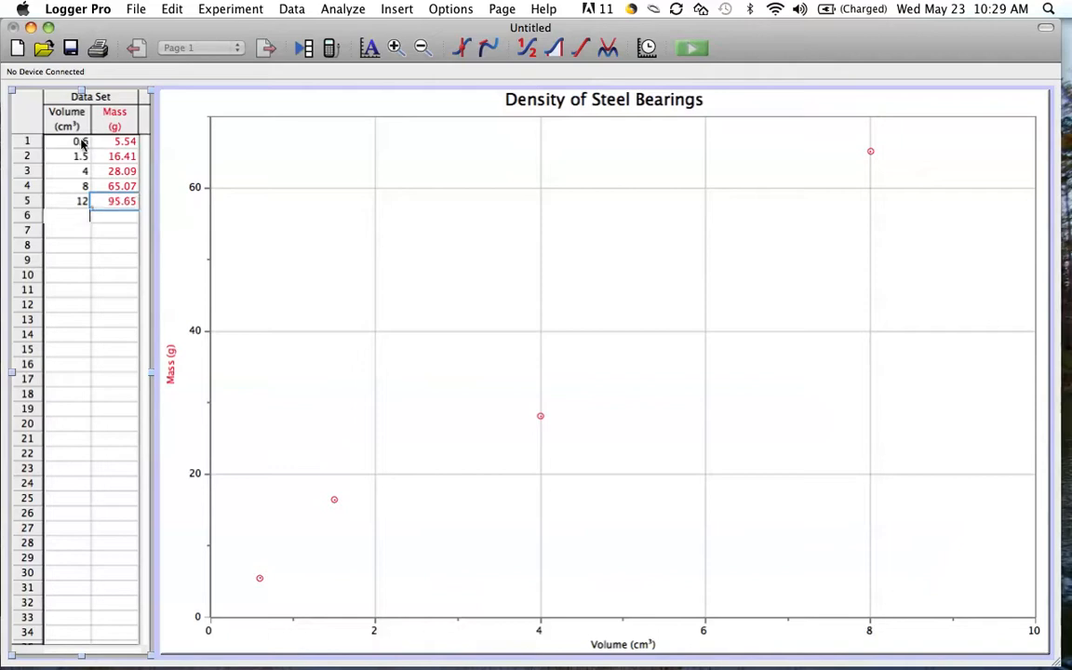
key(Return)
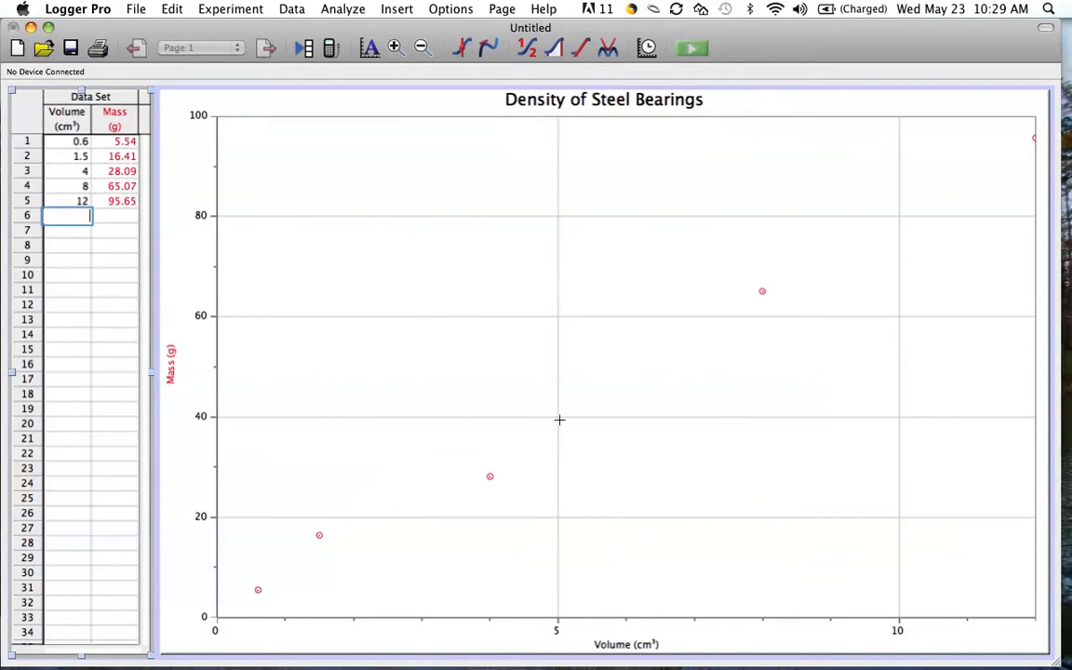
Change the Mass data points' protector style to Filled Circle.
double_click(489, 477)
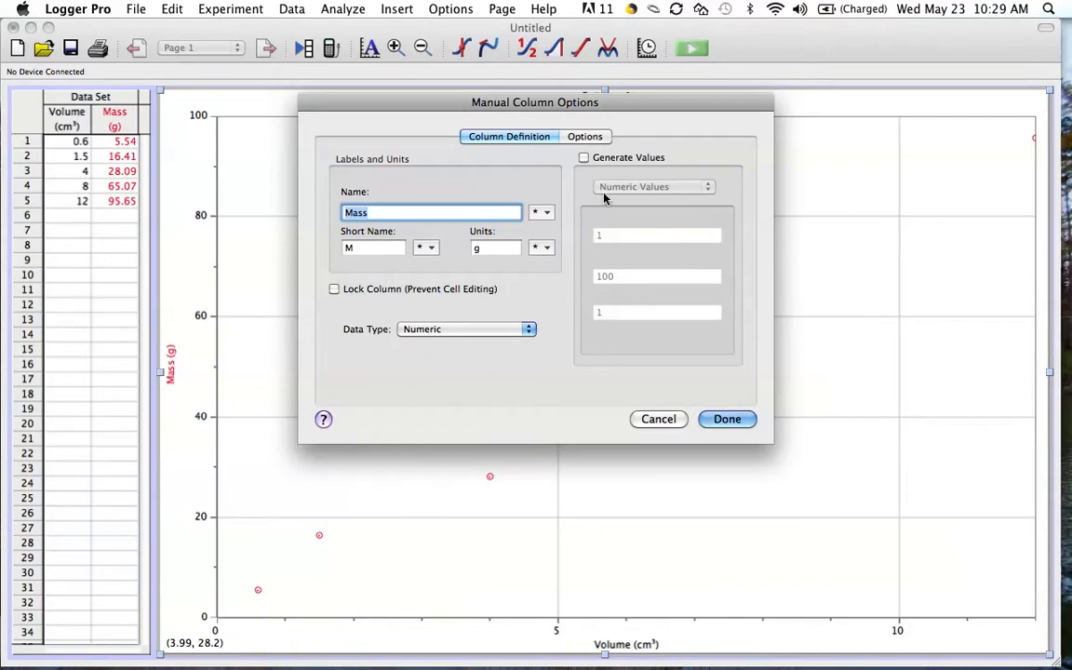
click(588, 137)
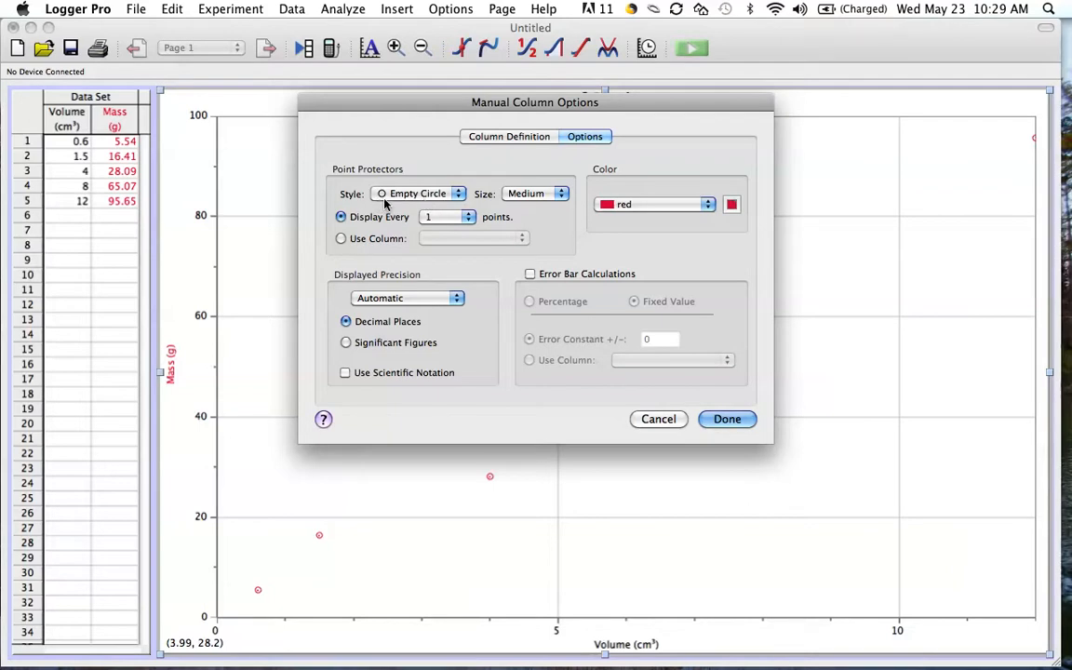
click(463, 196)
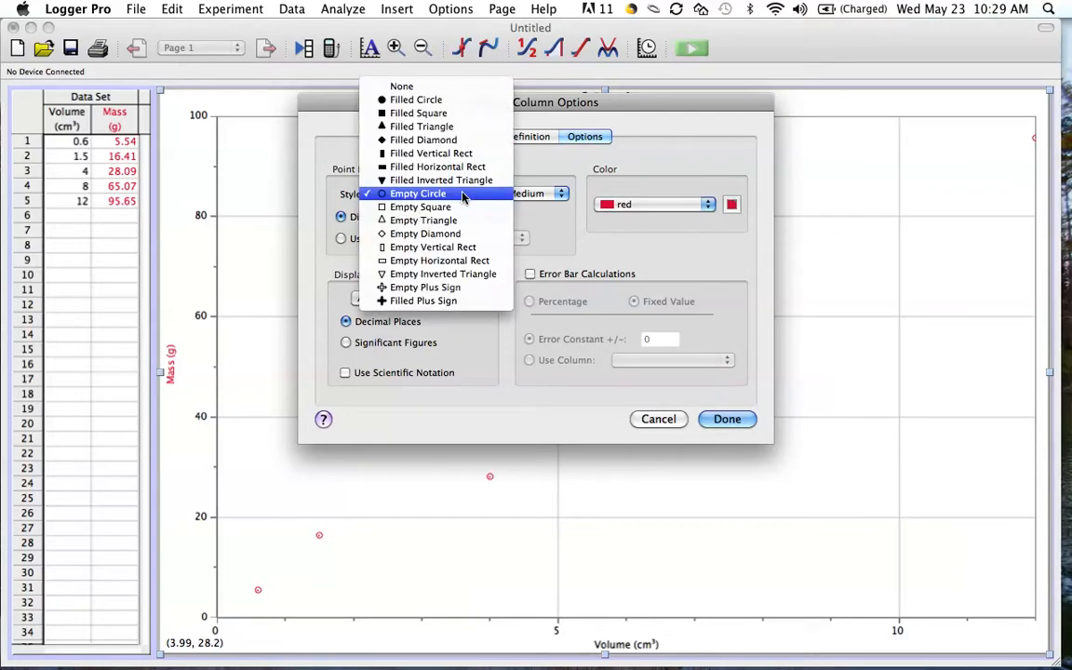
click(433, 100)
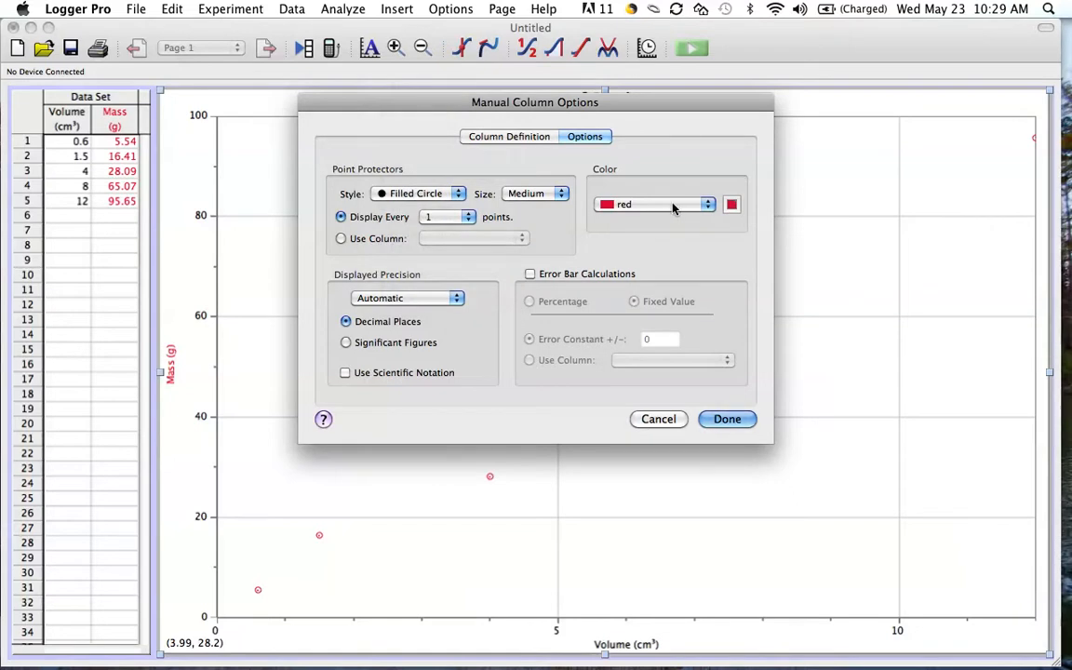
click(725, 421)
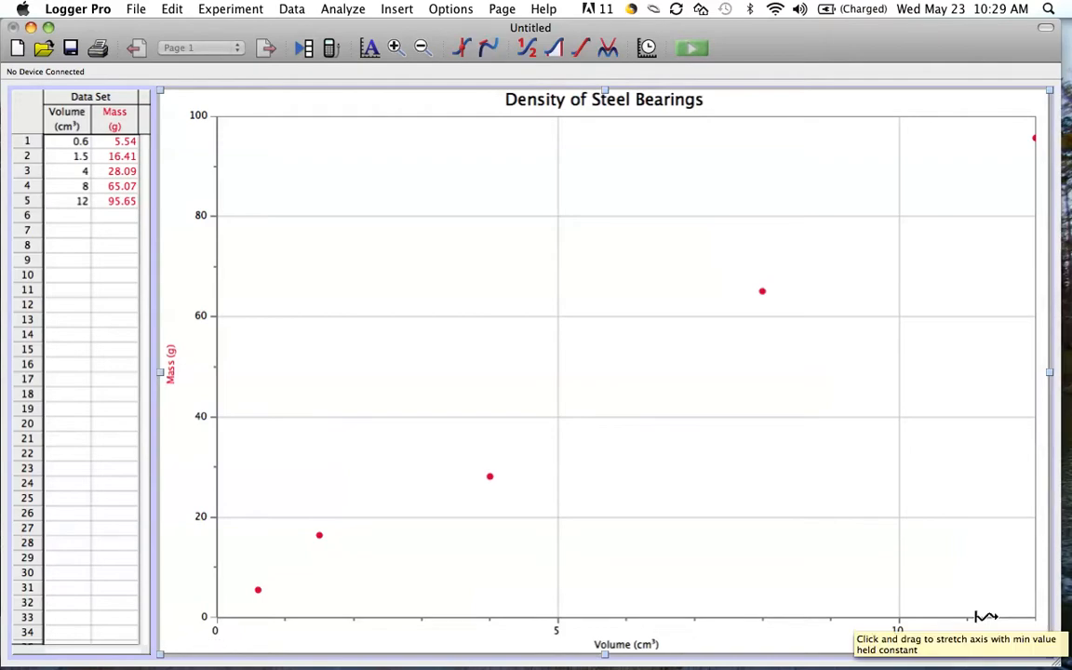
Rescale the Volume axis, keeping its minimum at 0, so the 12 cm³ point lies inside the graph area.
drag(978, 615, 946, 626)
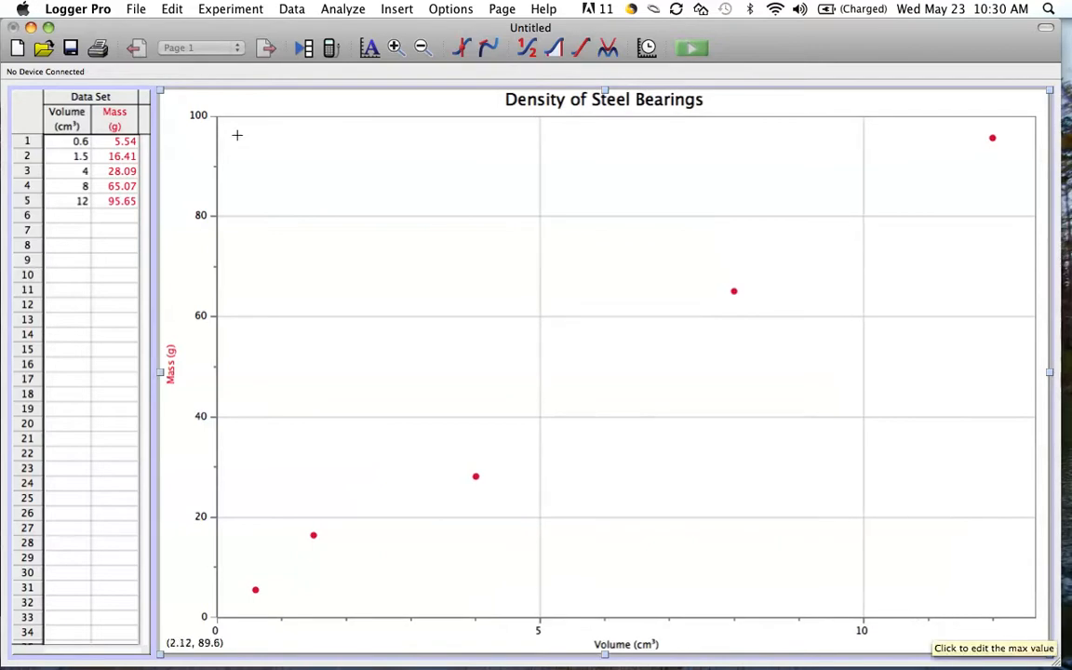
Rescale the Mass axis, keeping its minimum at 0, so its maximum extends slightly above 100 g.
mouse_move(215, 132)
mouse_down()
mouse_move(221, 178)
mouse_move(216, 147)
mouse_up()
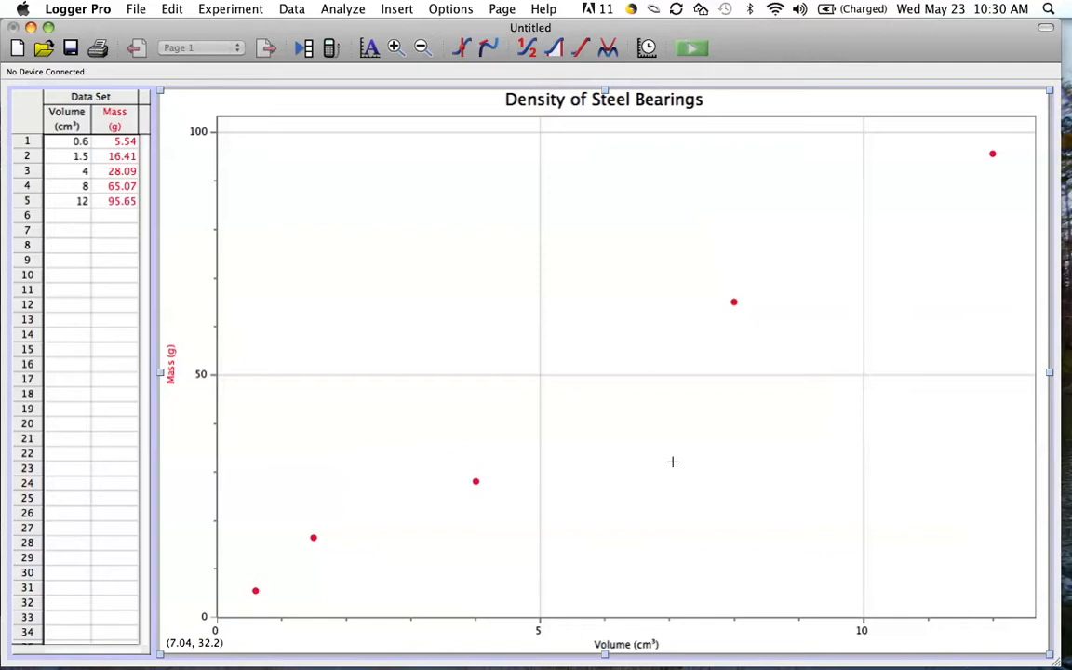
Try an automatic Linear Fit on the Mass data and remove it from the graph.
click(341, 11)
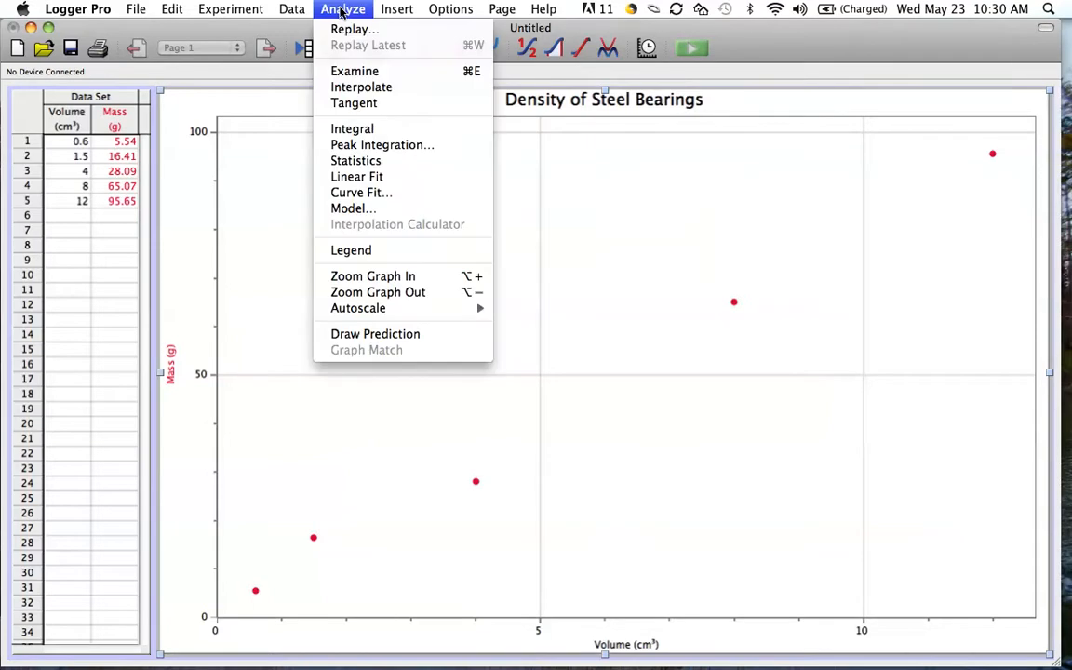
click(347, 181)
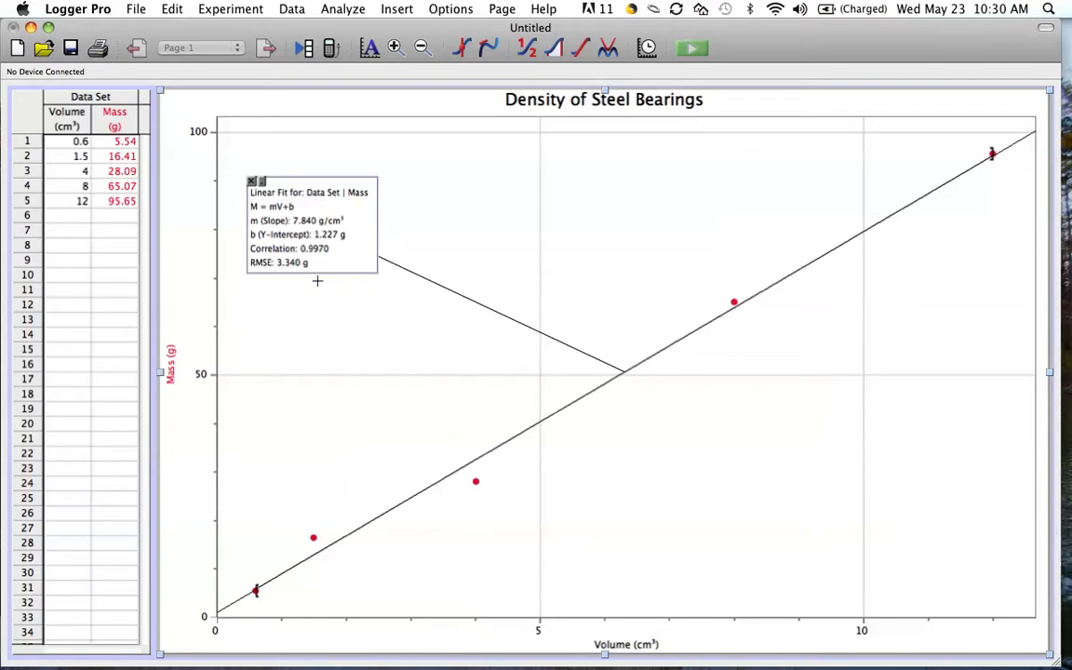
click(251, 183)
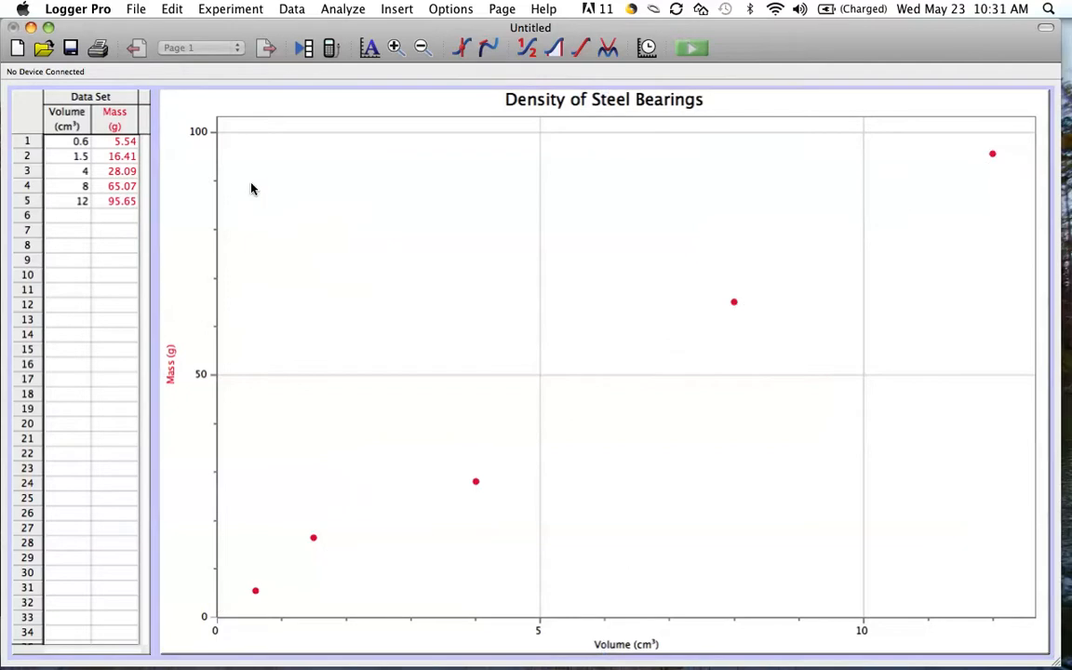
Add a manual Linear model (mV+b) to the Mass data, with Enable Line Drag and Show RMSE turned on in its options.
click(337, 10)
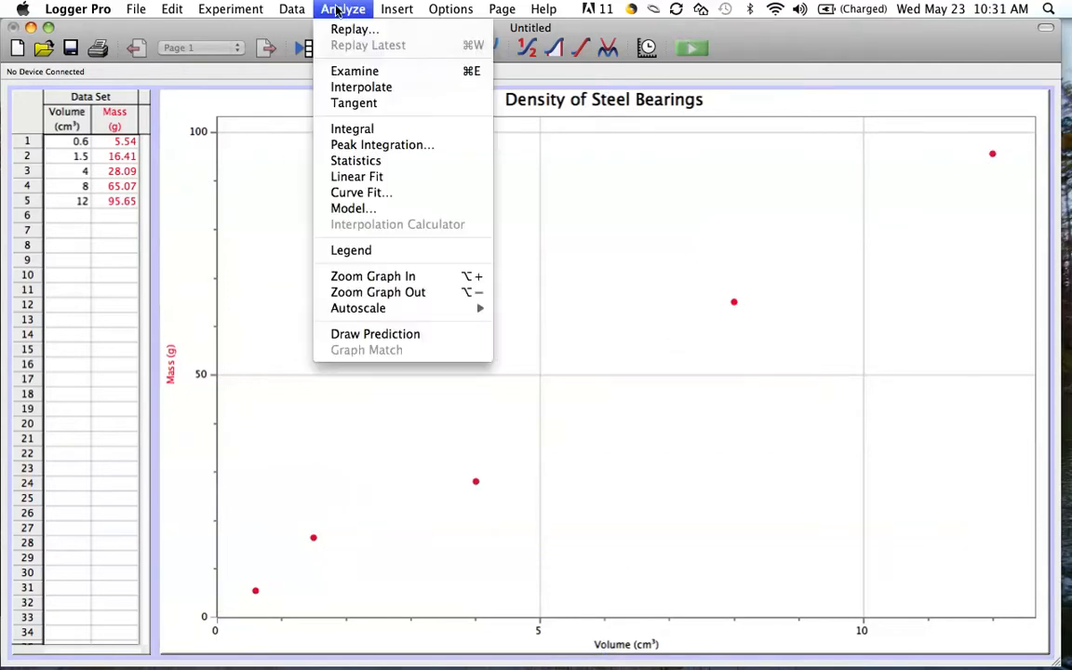
click(347, 211)
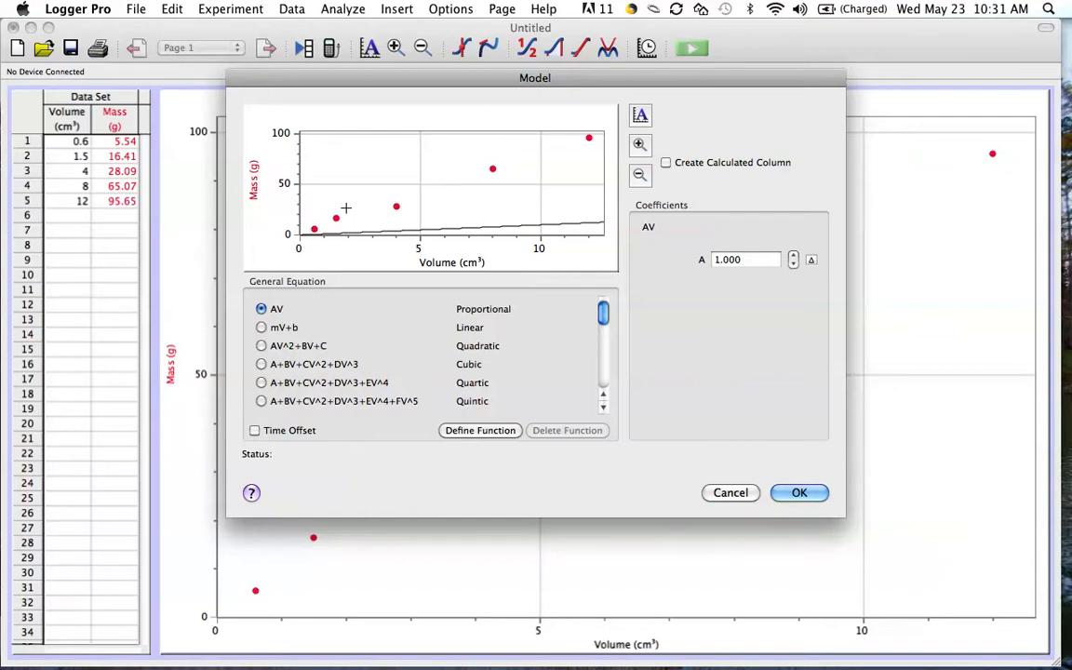
click(261, 328)
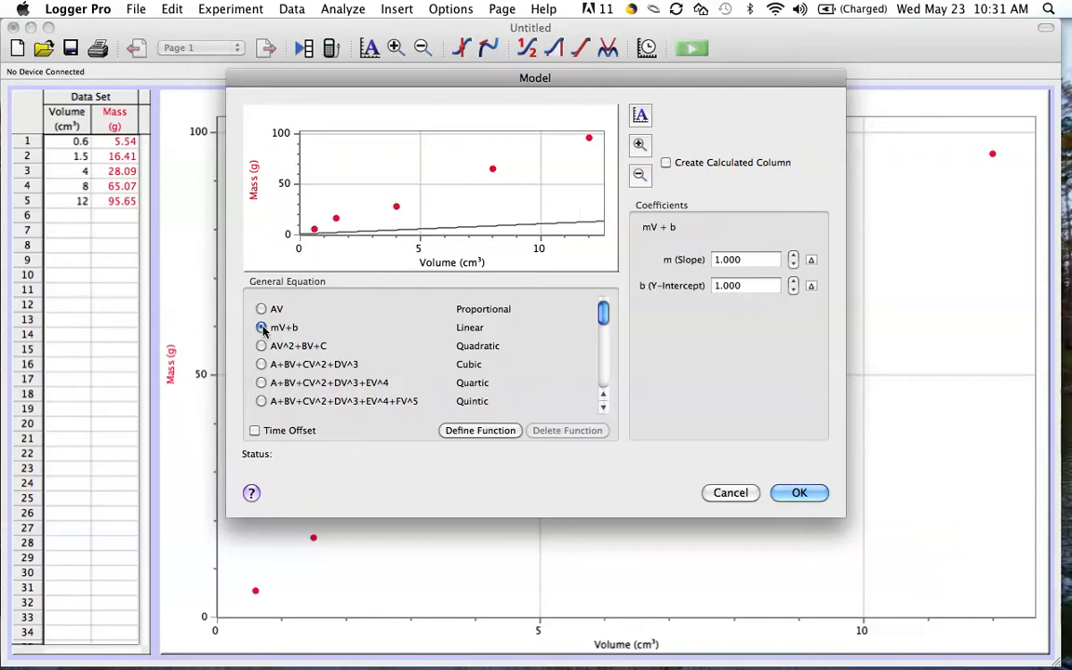
click(798, 492)
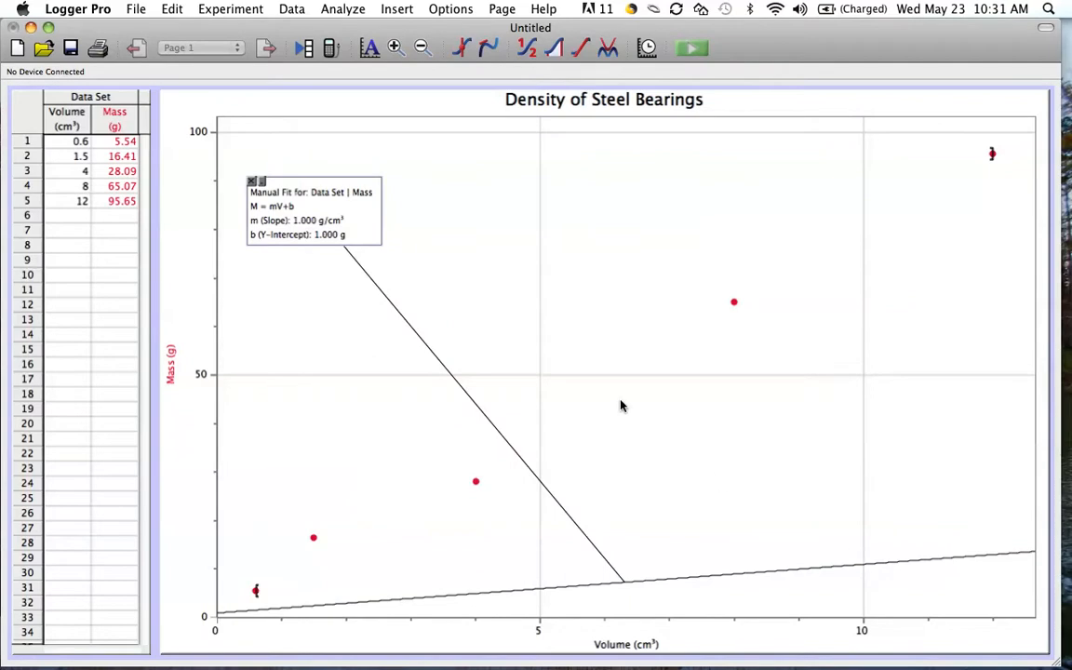
double_click(368, 222)
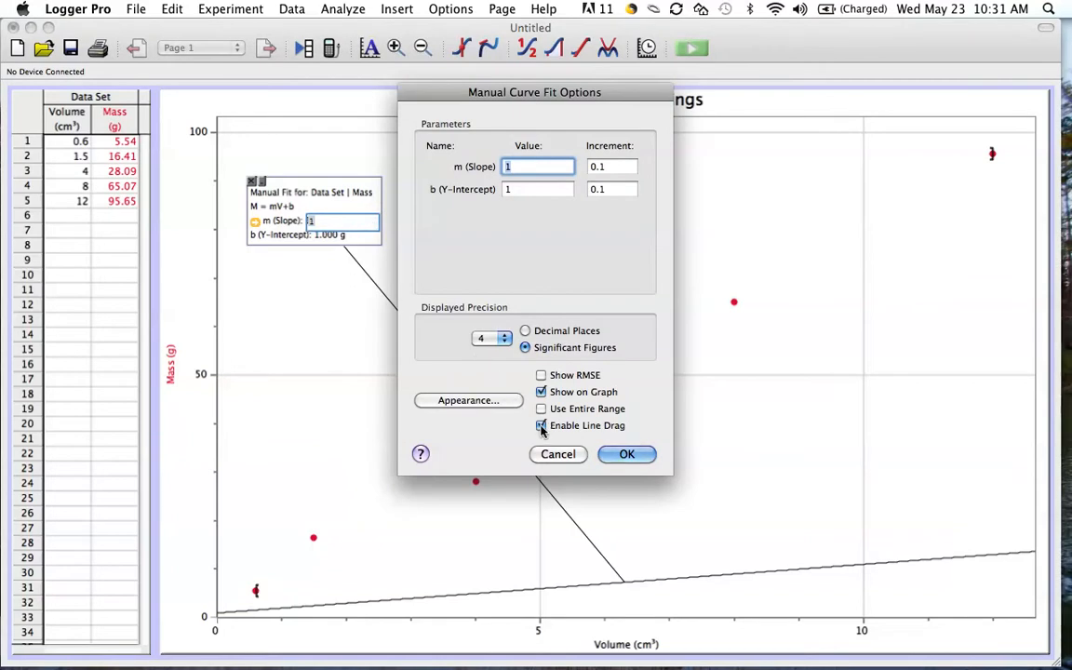
click(627, 455)
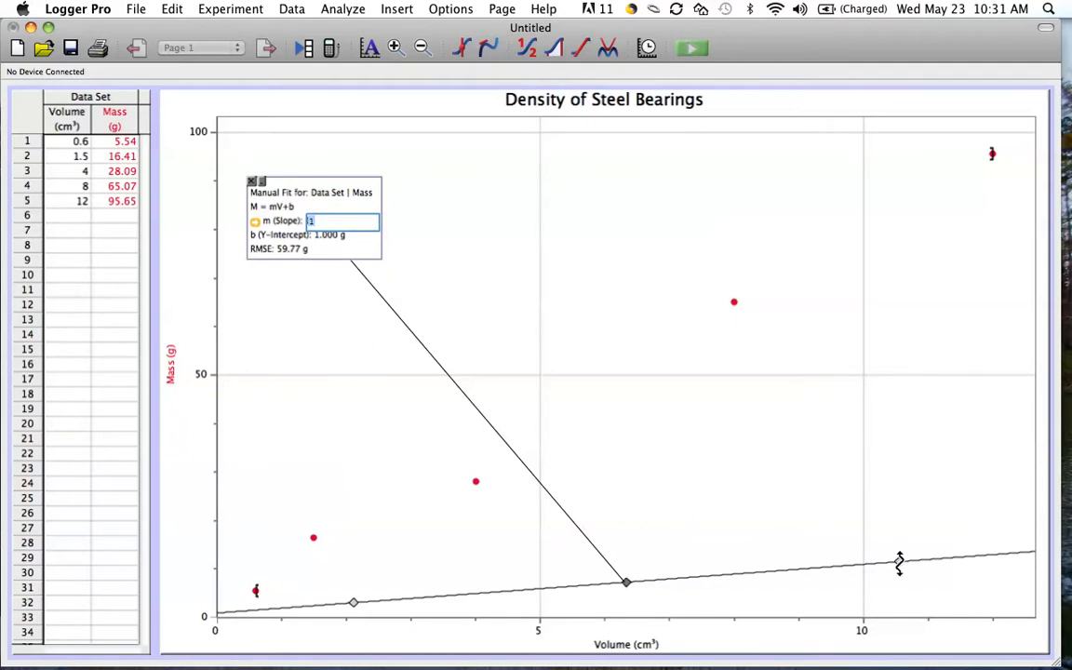
Adjust the manual fit line to follow the data points, with a slope of about 8.04 g/cm³ and a y-intercept of about 0.19 g.
click(898, 564)
drag(899, 555, 801, 244)
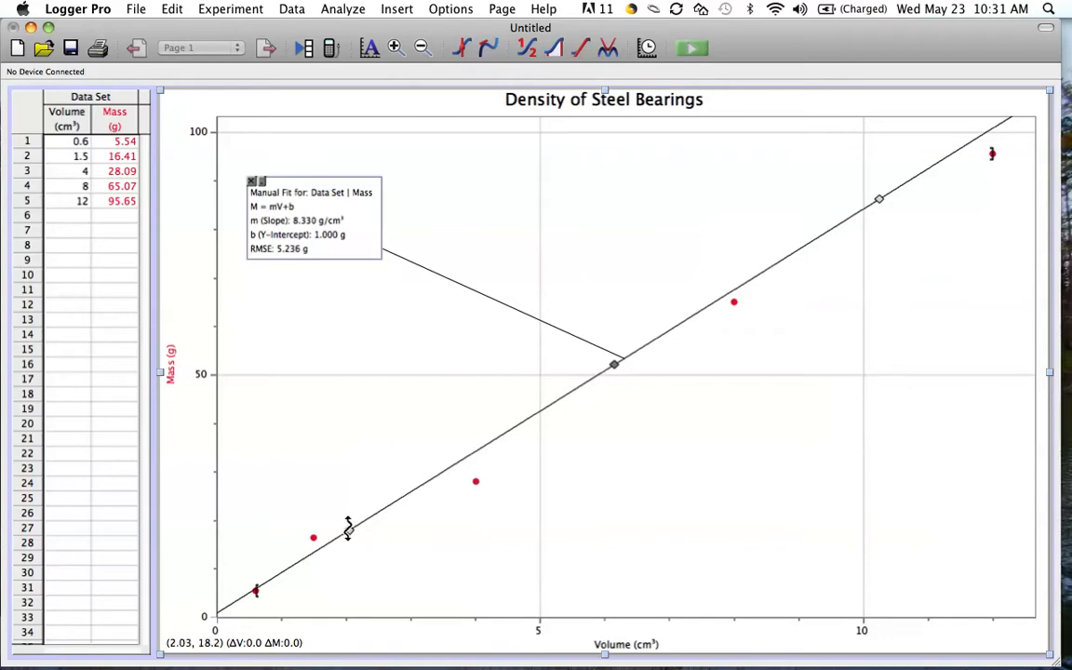
drag(347, 528, 348, 531)
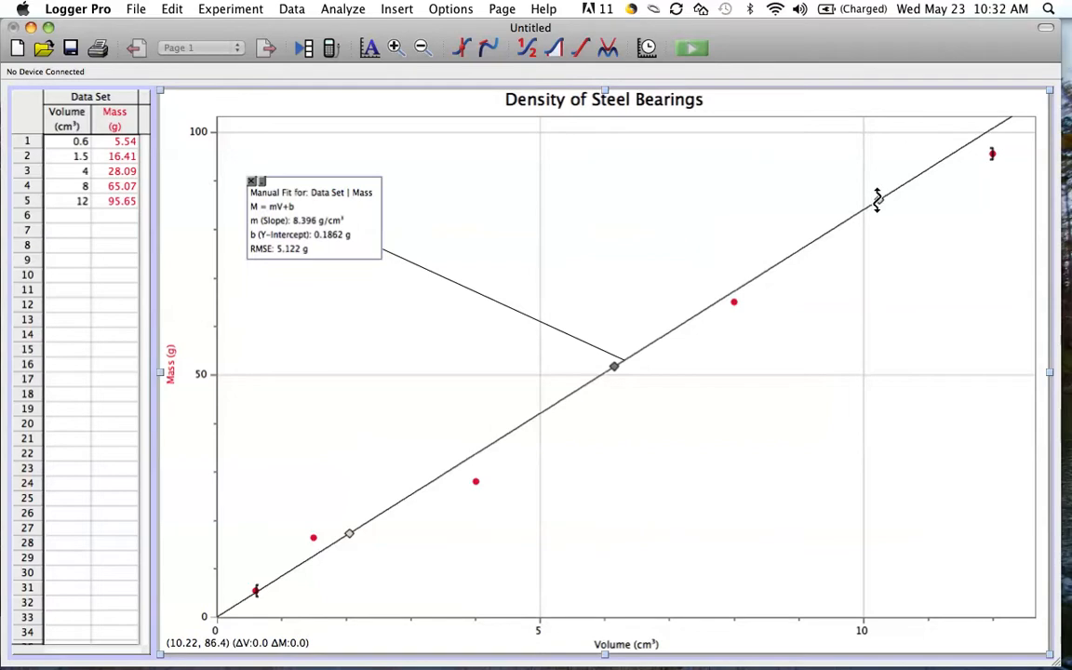
drag(877, 201, 883, 215)
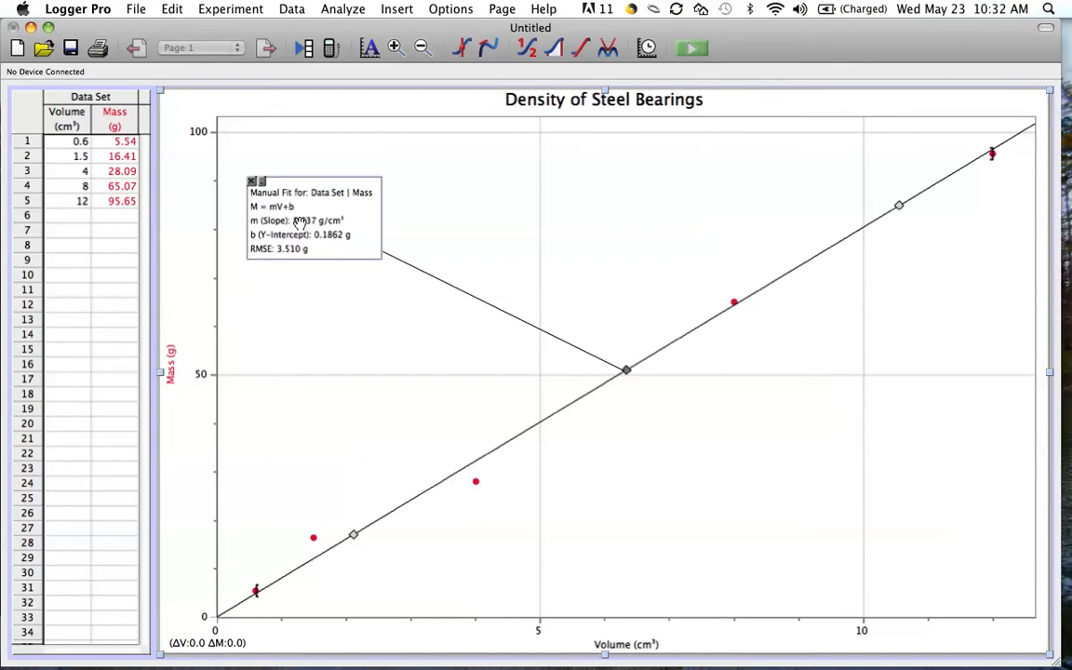
Move the manual fit's information box to the empty graph area below the line, near 8 to 10 cm³.
mouse_move(297, 223)
mouse_down()
mouse_move(447, 191)
mouse_move(531, 245)
mouse_up()
mouse_move(649, 372)
mouse_down()
mouse_move(695, 432)
mouse_move(760, 470)
mouse_move(788, 470)
mouse_up()
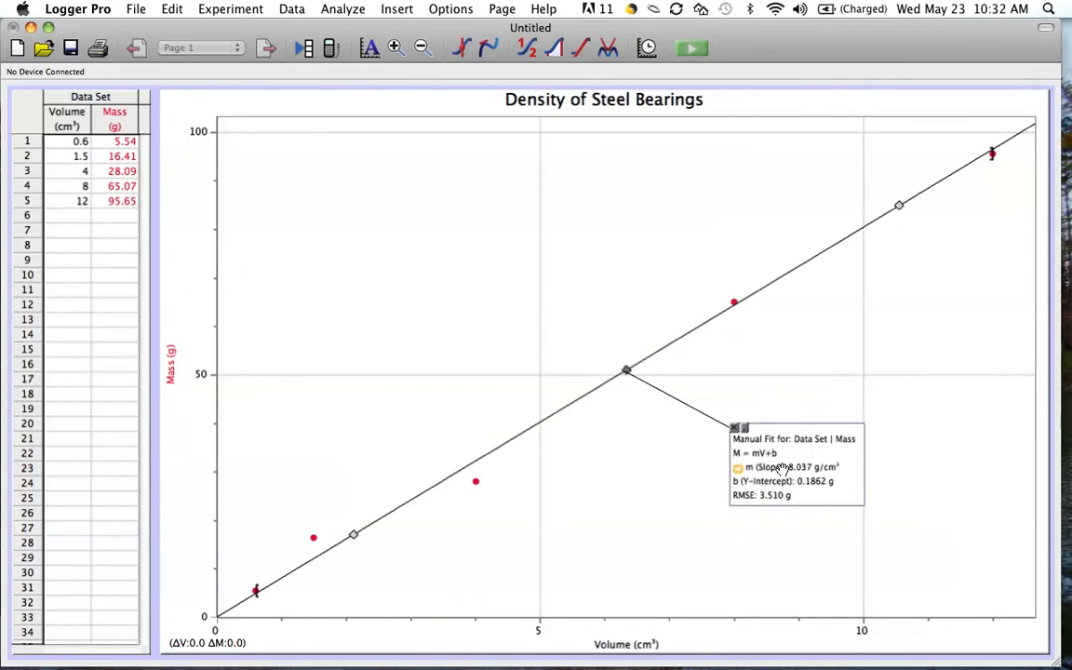